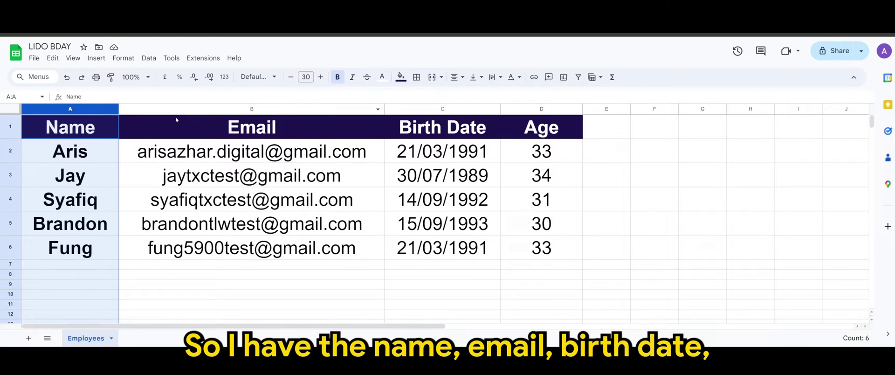
Review the Email, Birth Date and Age columns and the D2 age formula, then sign in to Lido with Google
{"action": "left_click", "coordinate": [252, 108]}
{"action": "left_click", "coordinate": [430, 110]}
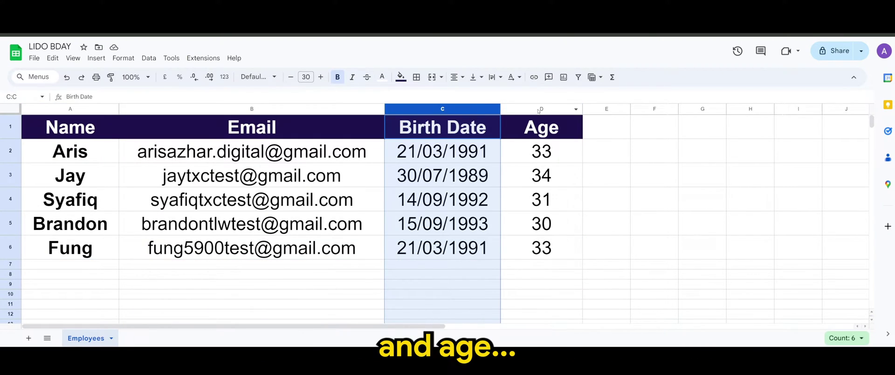
{"action": "left_click", "coordinate": [541, 109]}
{"action": "left_click", "coordinate": [649, 192]}
{"action": "left_click", "coordinate": [541, 151]}
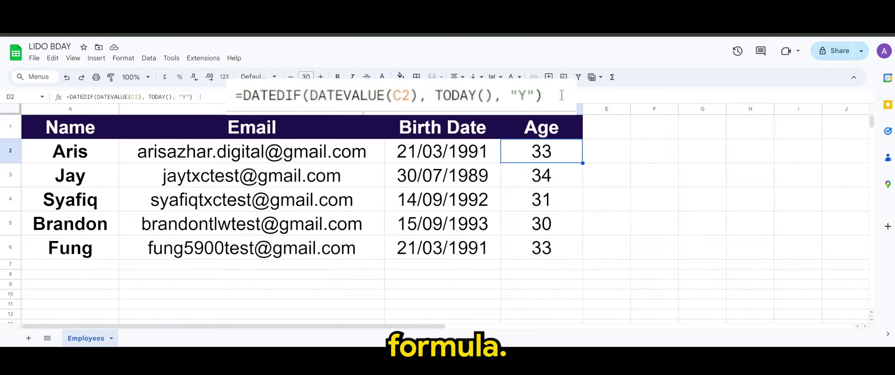
{"action": "left_click_drag", "start_coordinate": [199, 96], "coordinate": [67, 97]}
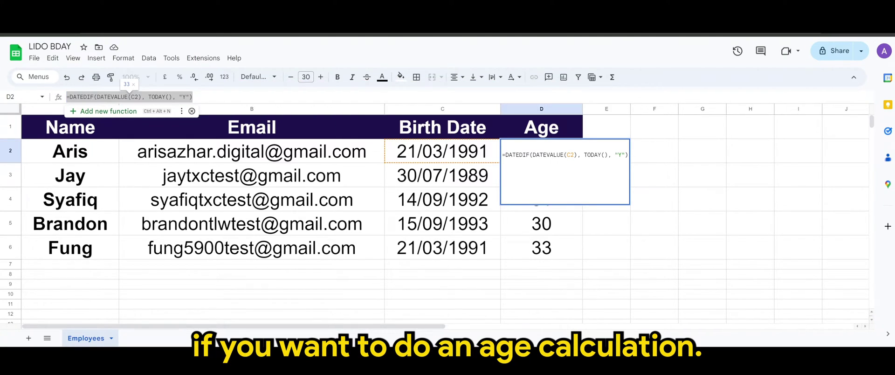
{"action": "left_click", "coordinate": [605, 317]}
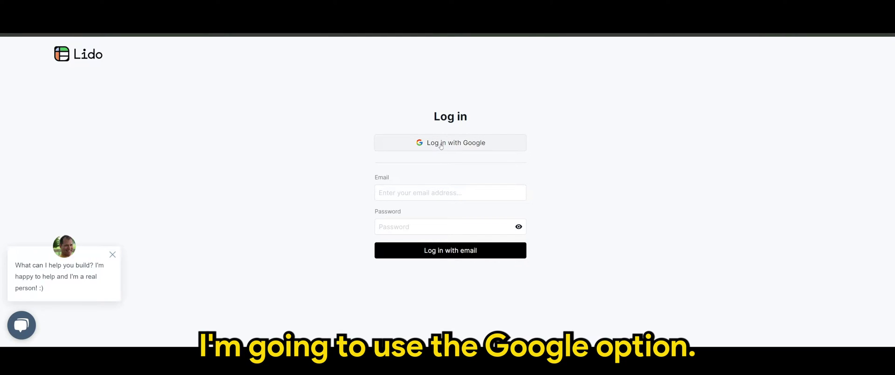
{"action": "left_click", "coordinate": [448, 144]}
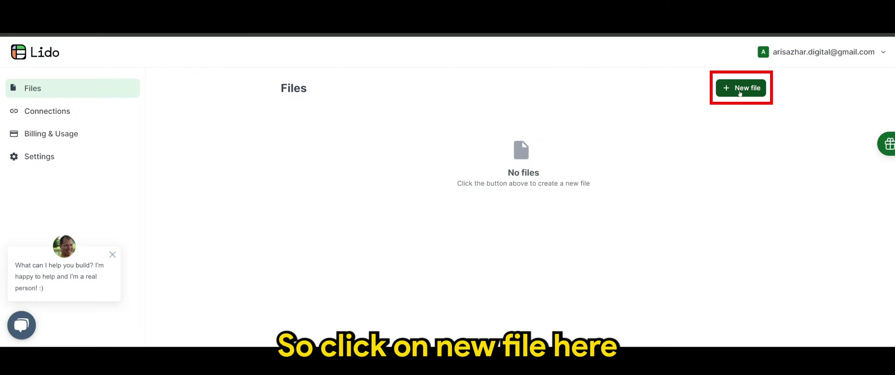
Create a new Lido file and choose Google Sheets as the data source with the connected Google account
{"action": "left_click", "coordinate": [739, 92]}
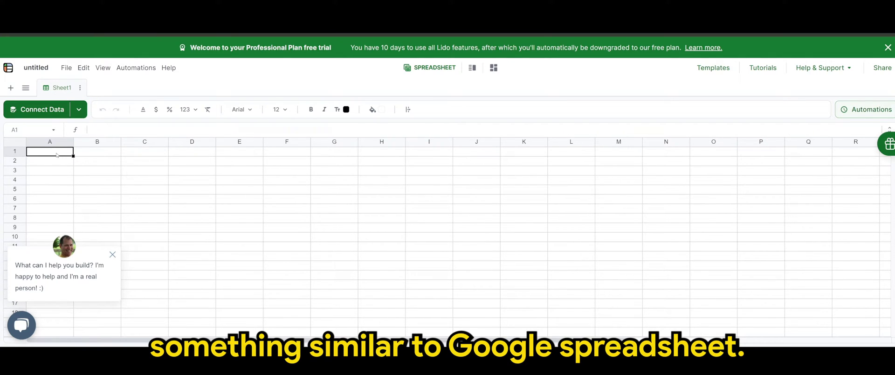
{"action": "left_click", "coordinate": [112, 254]}
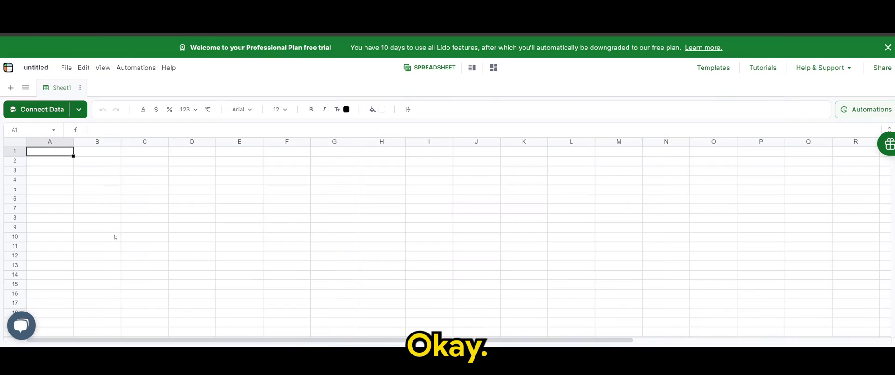
{"action": "left_click", "coordinate": [38, 111]}
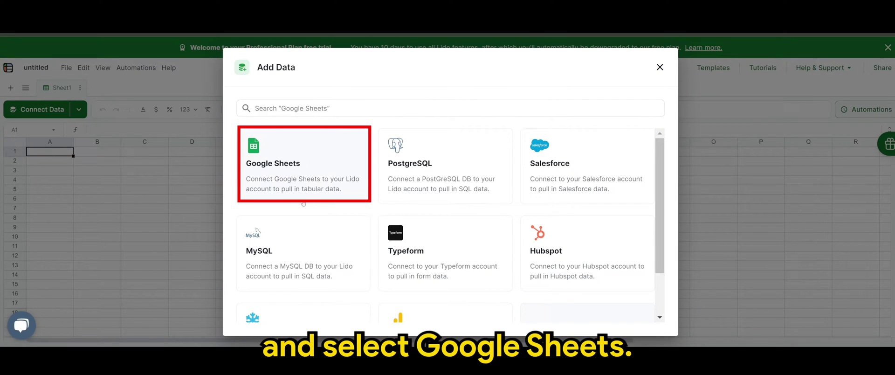
{"action": "left_click", "coordinate": [264, 177]}
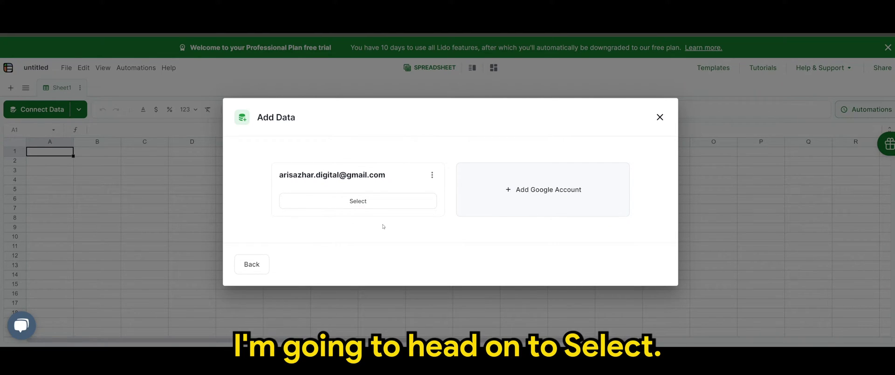
{"action": "left_click", "coordinate": [356, 201]}
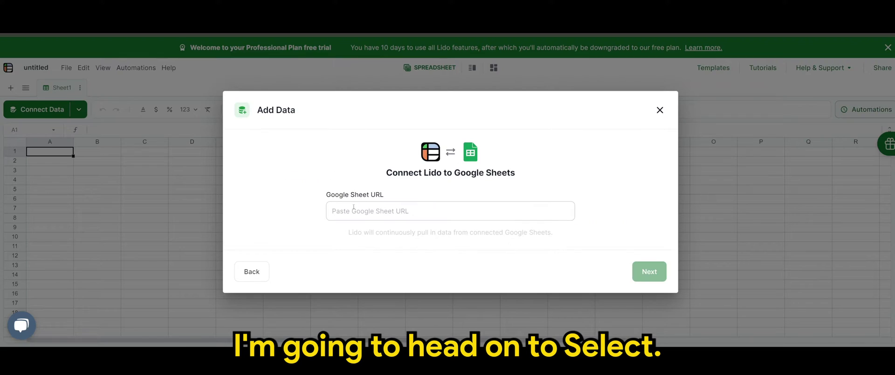
{"action": "left_click_drag", "start_coordinate": [326, 194], "coordinate": [391, 199]}
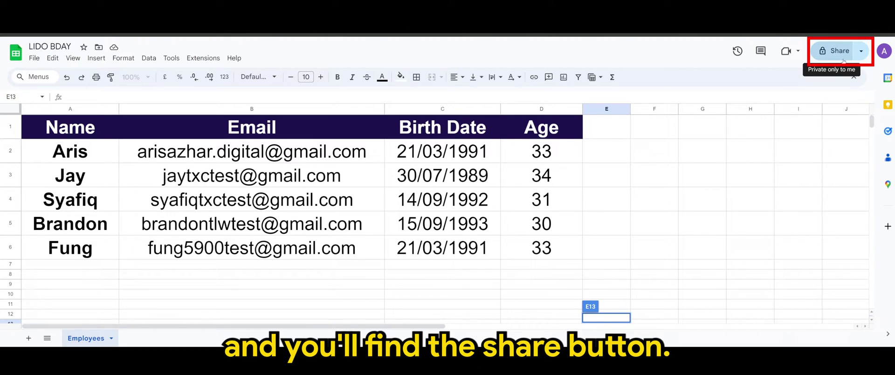
Open the Share settings of the LIDO BDAY spreadsheet to get its link
{"action": "left_click", "coordinate": [842, 55]}
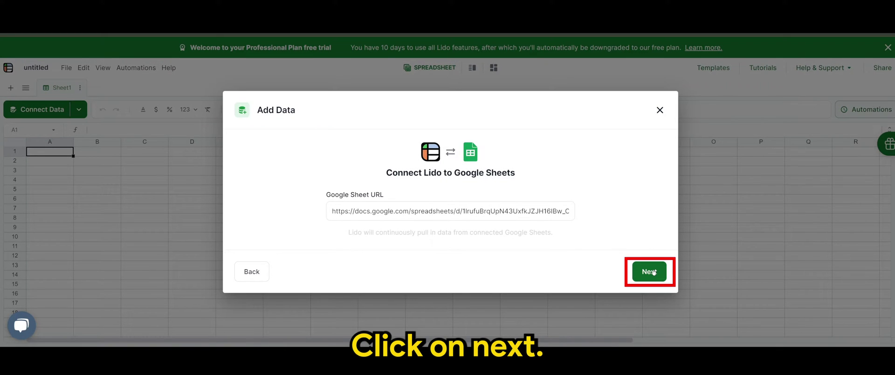
Import all LIDO BDAY columns into Lido and save the table as Employees
{"action": "left_click", "coordinate": [652, 271]}
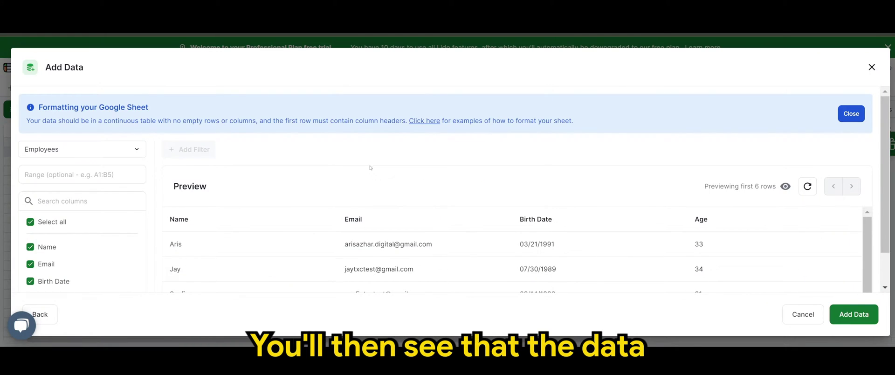
{"action": "key", "text": "ctrl+minus"}
{"action": "scroll", "coordinate": [175, 228], "scroll_direction": "down", "scroll_amount": 1}
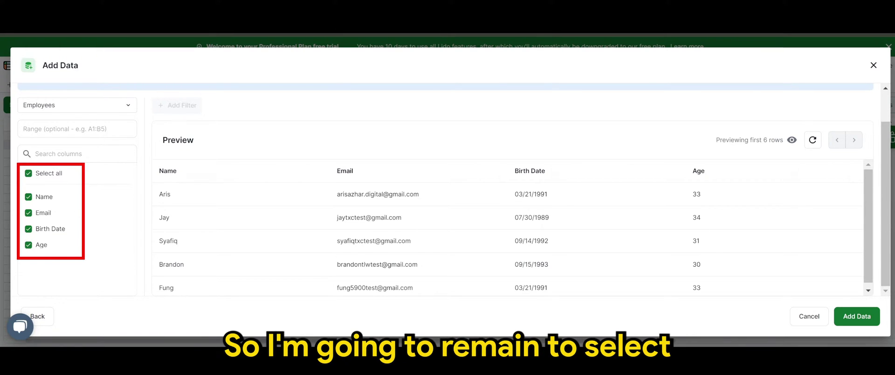
{"action": "left_click", "coordinate": [854, 320]}
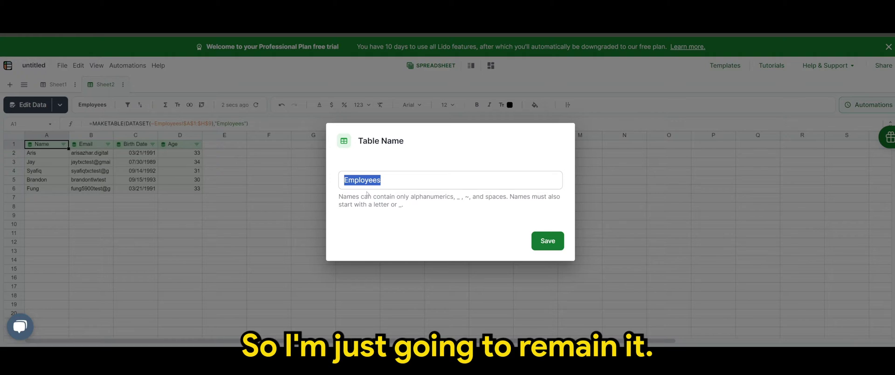
{"action": "left_click", "coordinate": [548, 241]}
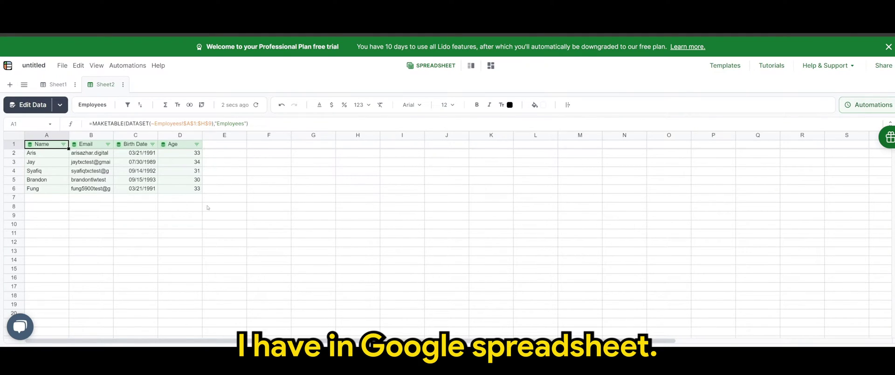
{"action": "left_click", "coordinate": [90, 233]}
Widen the Name and Email columns and set the A1:D6 table text to size 24
{"action": "left_click_drag", "start_coordinate": [68, 140], "coordinate": [88, 143]}
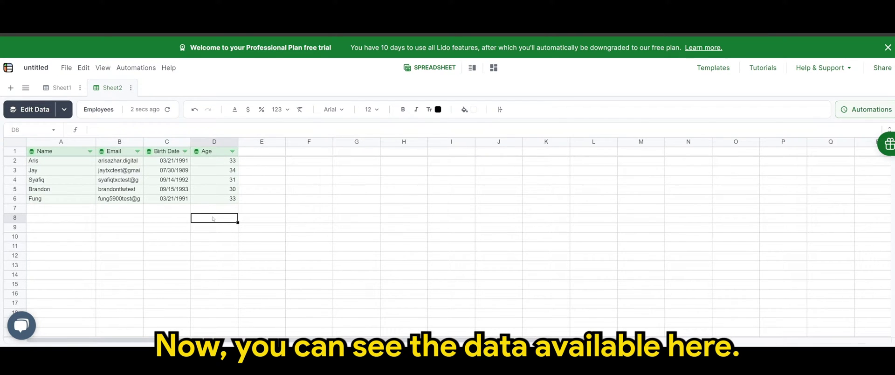
{"action": "left_click_drag", "start_coordinate": [231, 200], "coordinate": [41, 147]}
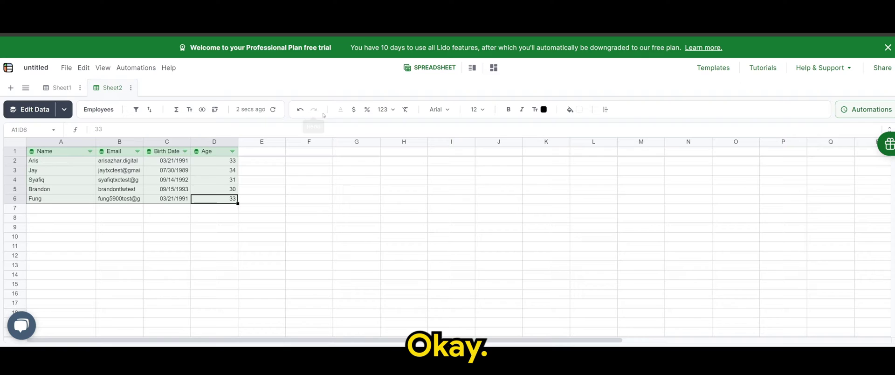
{"action": "left_click", "coordinate": [477, 110]}
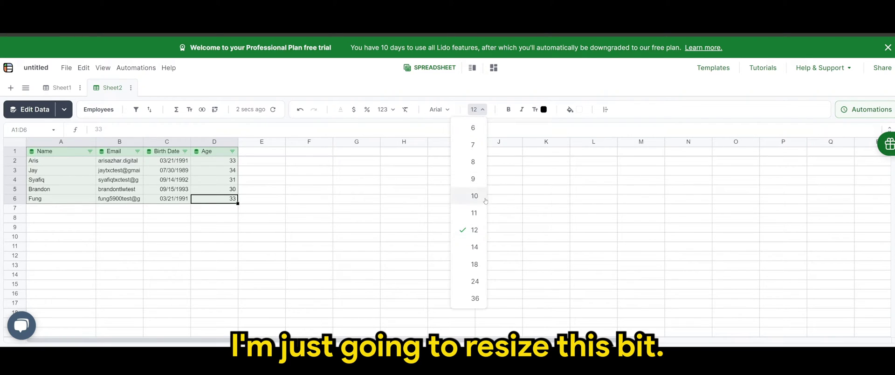
{"action": "left_click", "coordinate": [475, 281]}
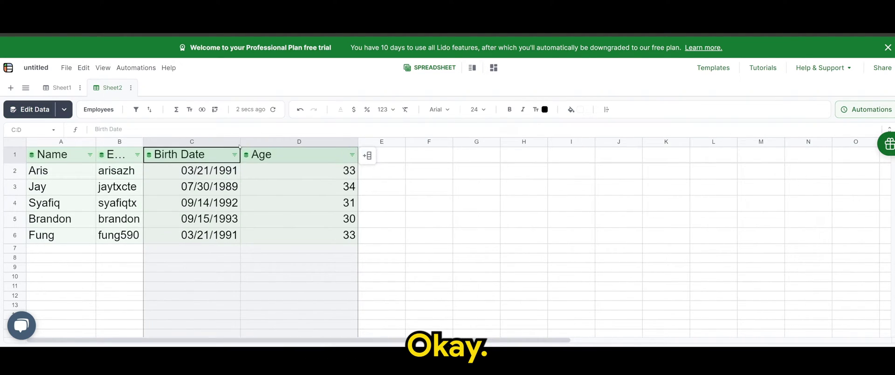
{"action": "left_click_drag", "start_coordinate": [143, 141], "coordinate": [198, 141]}
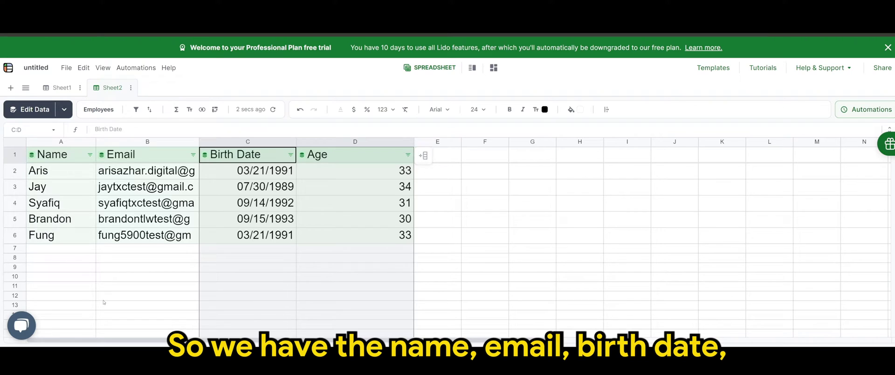
{"action": "left_click", "coordinate": [121, 299]}
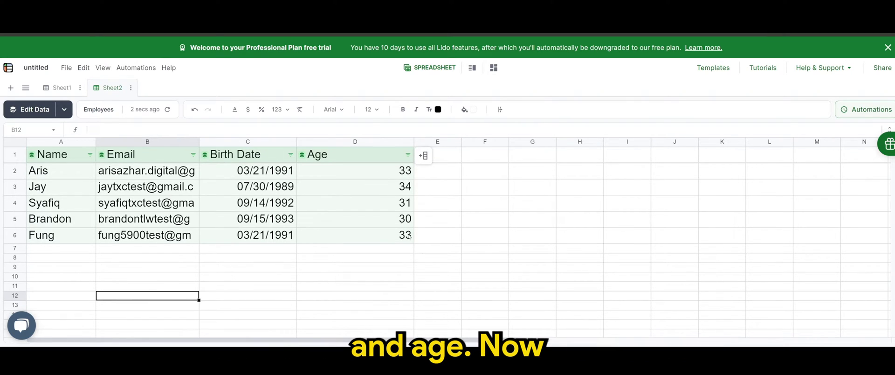
{"action": "left_click", "coordinate": [450, 292]}
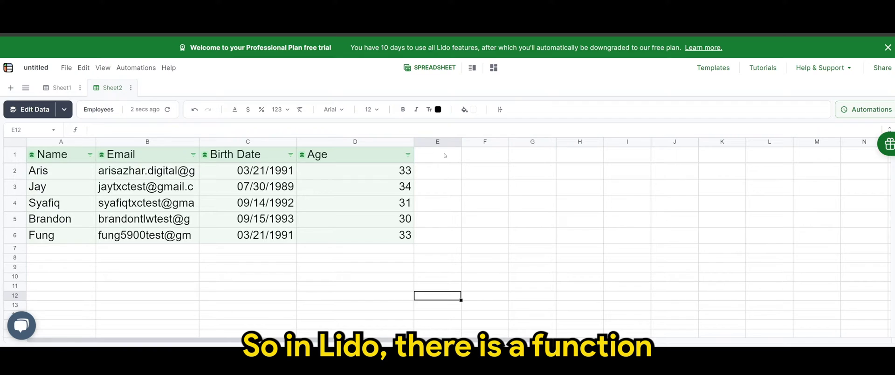
{"action": "left_click", "coordinate": [423, 156]}
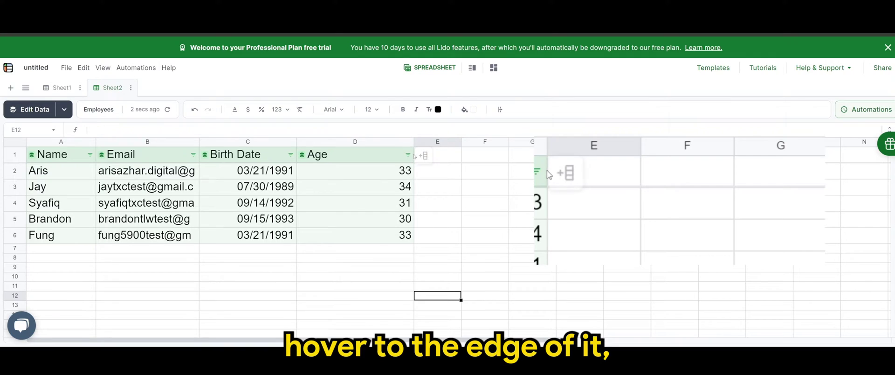
Add a computed column after Age with =DATE(year(today()),month(C2),DAY(C2))
{"action": "mouse_move", "coordinate": [422, 157]}
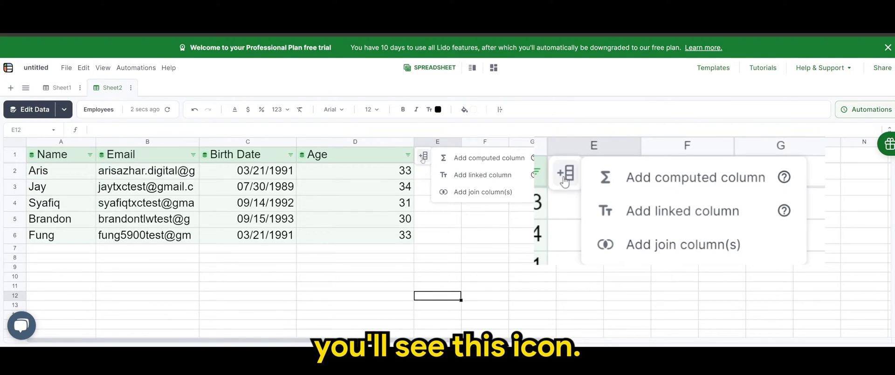
{"action": "left_click", "coordinate": [459, 159]}
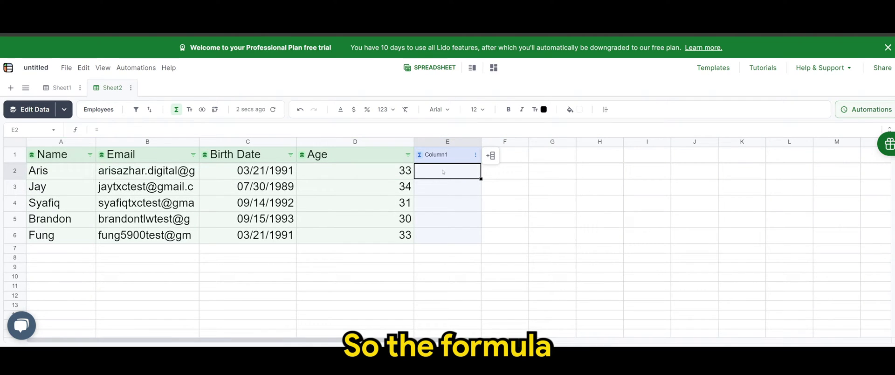
{"action": "type", "text": "=date"}
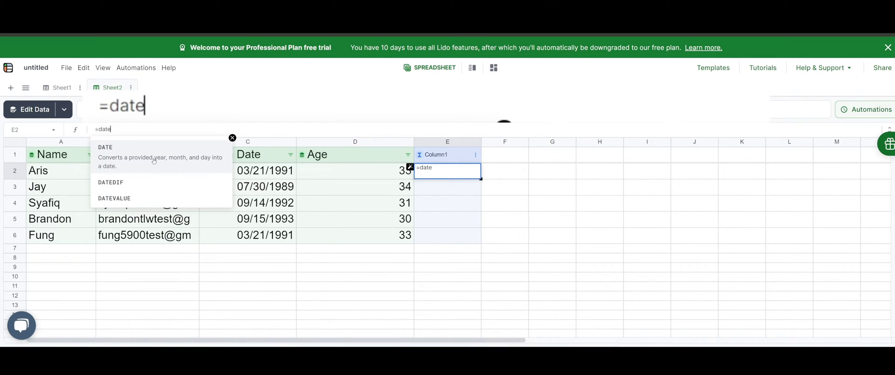
{"action": "left_click", "coordinate": [152, 160]}
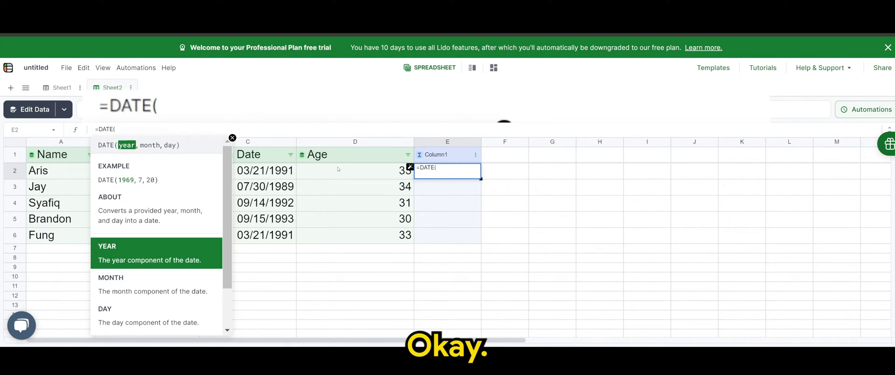
{"action": "type", "text": "year"}
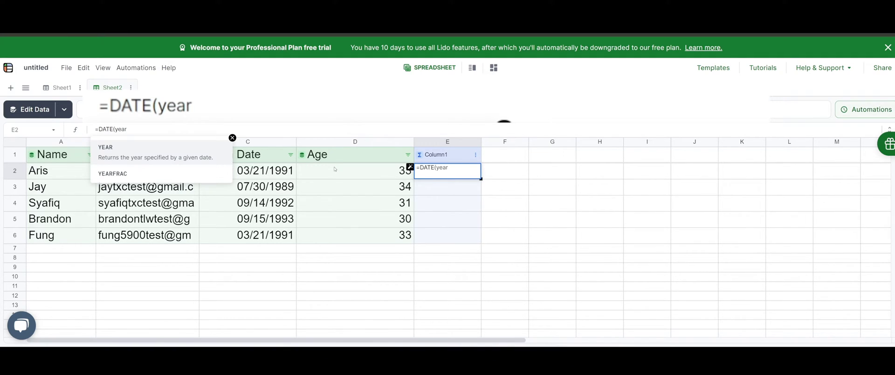
{"action": "type", "text": "(today"}
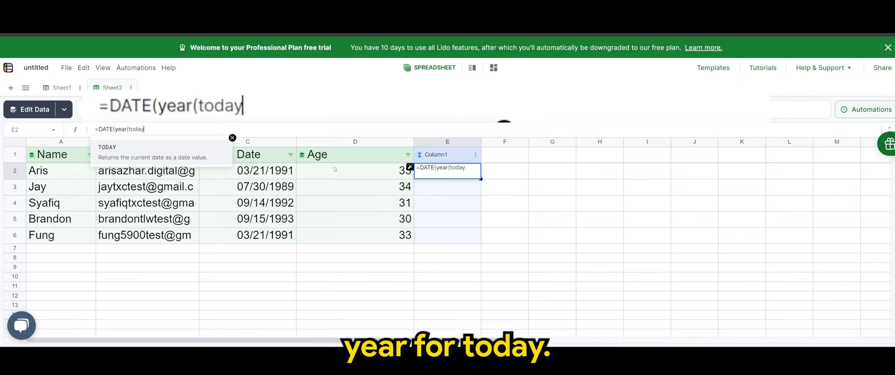
{"action": "type", "text": "())"}
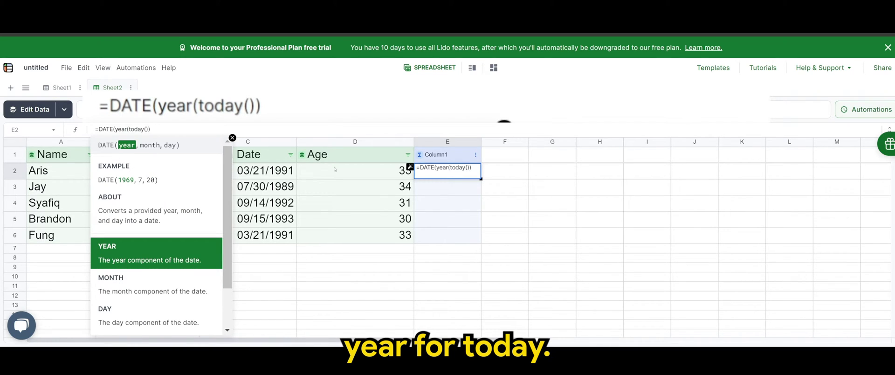
{"action": "type", "text": ","}
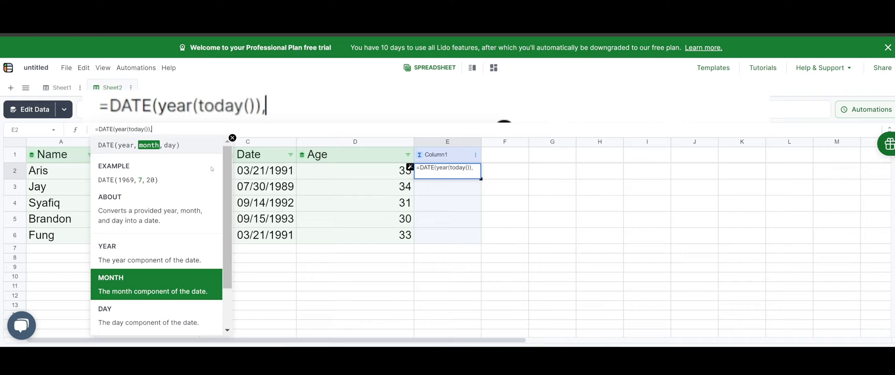
{"action": "type", "text": "month"}
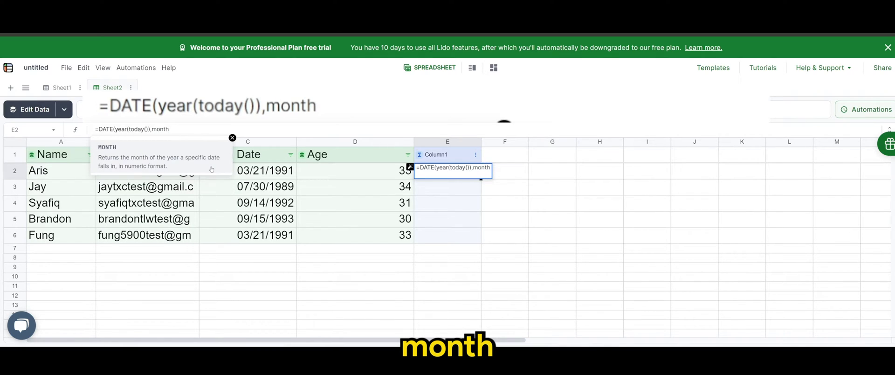
{"action": "type", "text": "(c"}
{"action": "key", "text": "BackSpace"}
{"action": "type", "text": "C"}
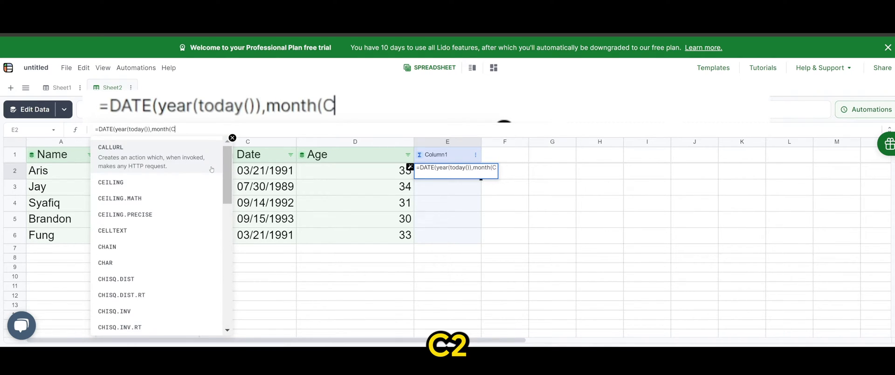
{"action": "type", "text": "2),"}
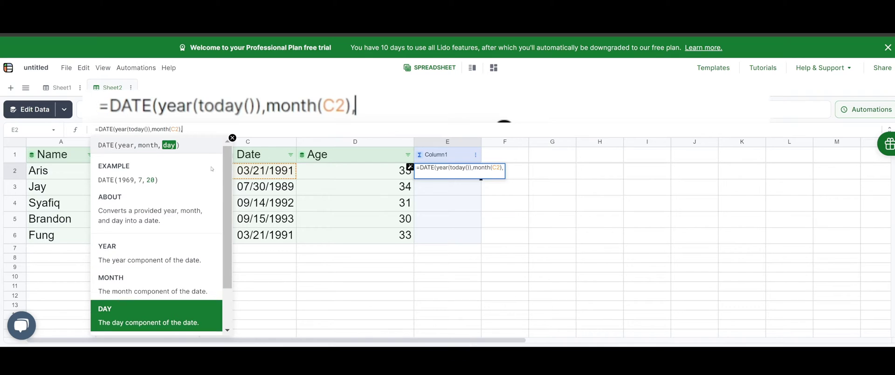
{"action": "type", "text": "DAY"}
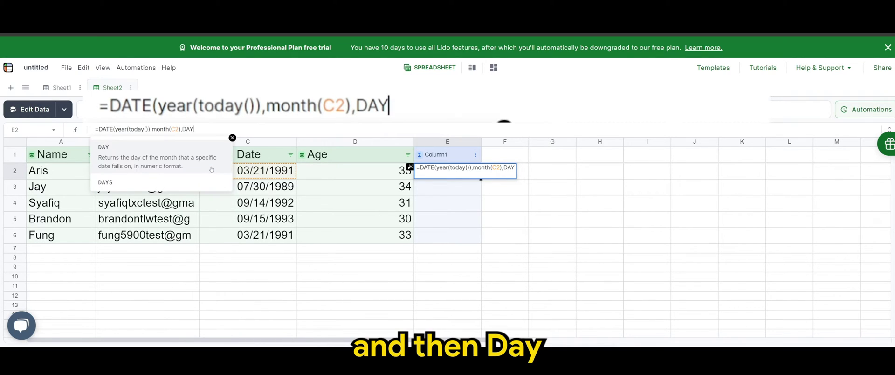
{"action": "type", "text": "(C2)"}
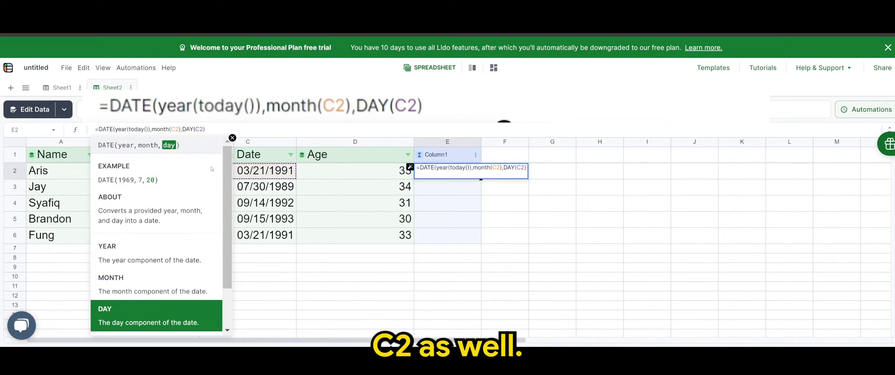
{"action": "key", "text": "Return"}
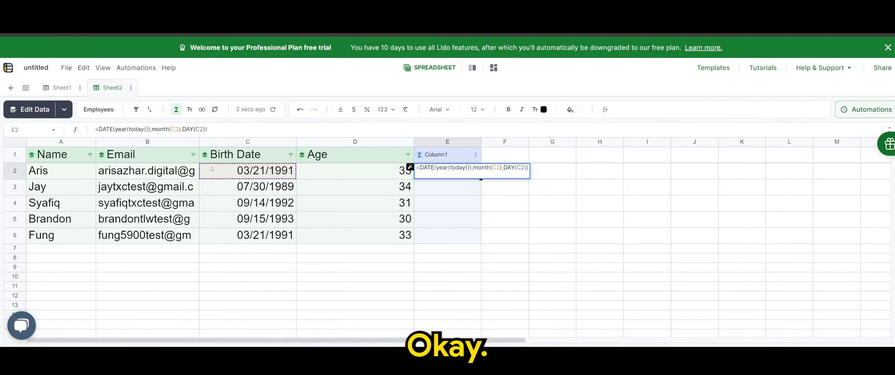
Set the column E date cells to size 24 and auto-fit column E's width
{"action": "left_click", "coordinate": [505, 276]}
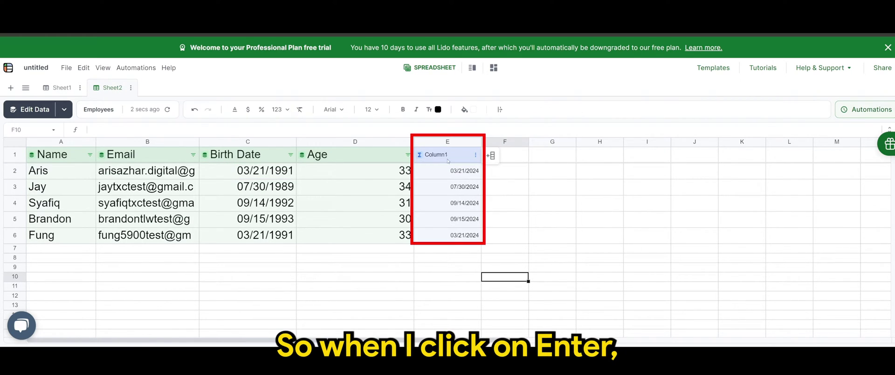
{"action": "left_click", "coordinate": [458, 173]}
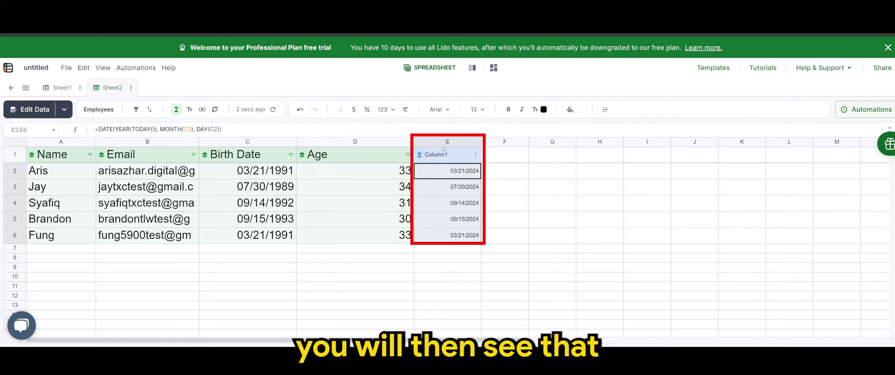
{"action": "left_click_drag", "start_coordinate": [442, 155], "coordinate": [443, 248]}
{"action": "left_click", "coordinate": [476, 109]}
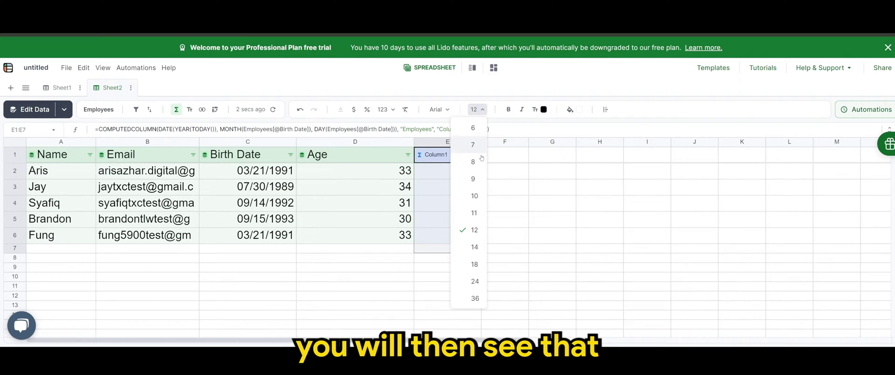
{"action": "left_click", "coordinate": [476, 281]}
{"action": "left_click", "coordinate": [505, 219]}
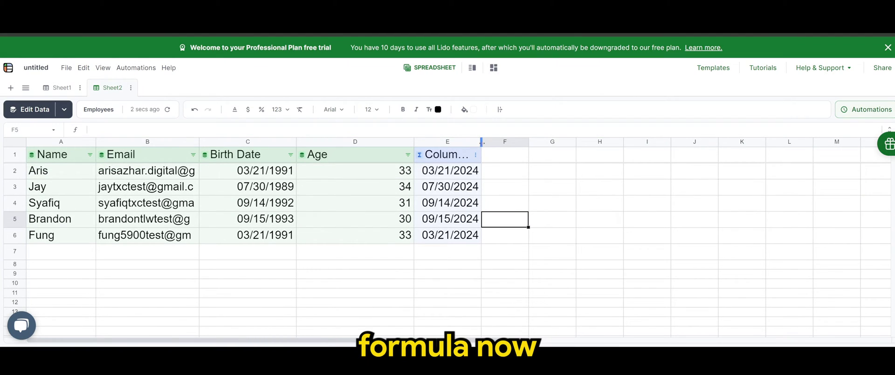
{"action": "double_click", "coordinate": [481, 141]}
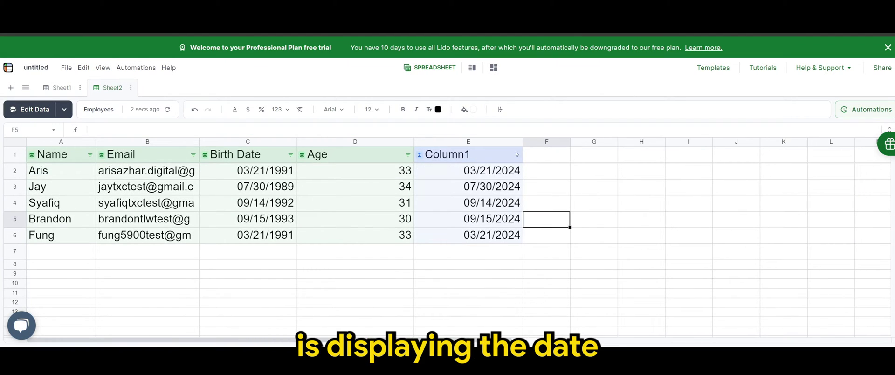
Check the date formulas in E2 through E6 against the birth date in C2
{"action": "left_click", "coordinate": [498, 173]}
{"action": "left_click", "coordinate": [240, 172]}
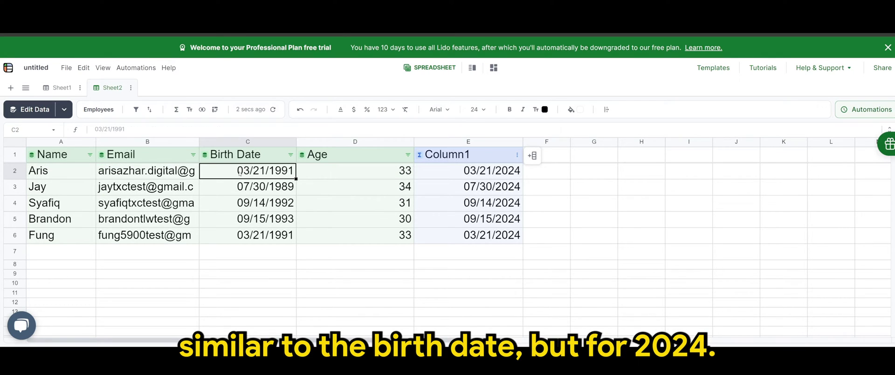
{"action": "left_click", "coordinate": [504, 170]}
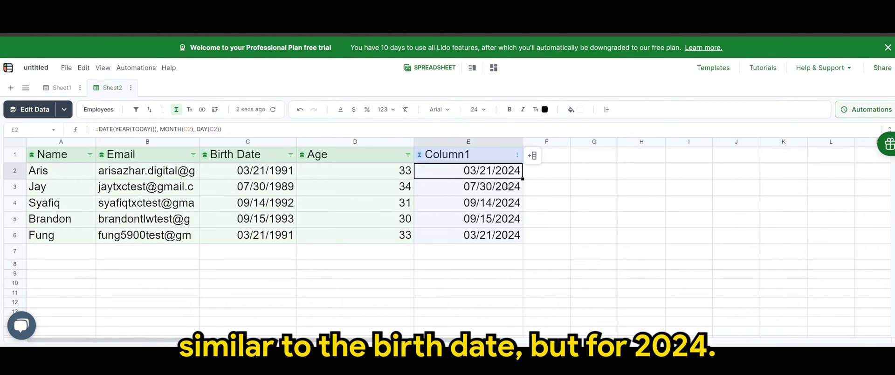
{"action": "left_click", "coordinate": [506, 186]}
{"action": "left_click", "coordinate": [507, 202]}
{"action": "left_click", "coordinate": [507, 218]}
{"action": "left_click", "coordinate": [508, 233]}
{"action": "left_click", "coordinate": [508, 218]}
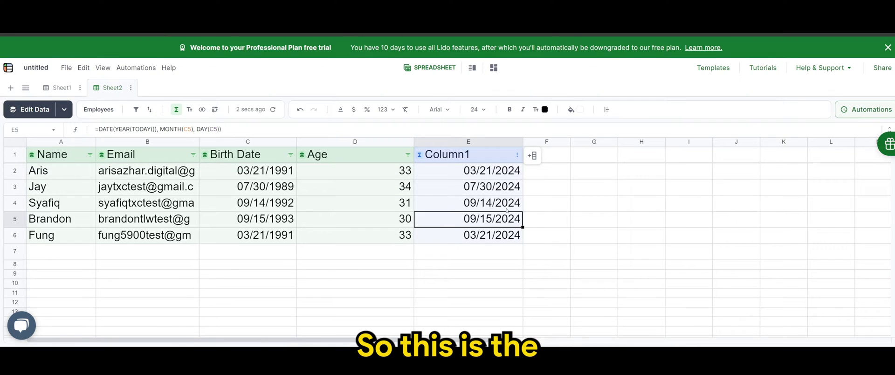
{"action": "left_click", "coordinate": [508, 203]}
{"action": "left_click", "coordinate": [508, 186]}
{"action": "left_click", "coordinate": [509, 172]}
{"action": "key", "text": "Down"}
{"action": "key", "text": "Down"}
{"action": "key", "text": "Down"}
{"action": "key", "text": "Down"}
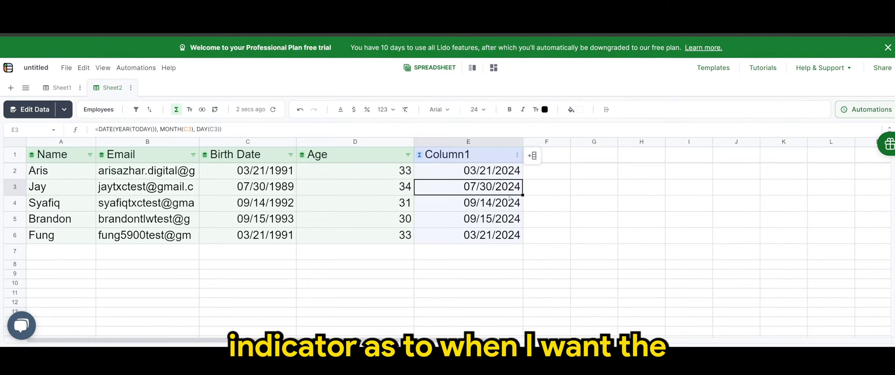
{"action": "key", "text": "Up"}
{"action": "key", "text": "Up"}
{"action": "key", "text": "Up"}
{"action": "key", "text": "Up"}
{"action": "key", "text": "Down"}
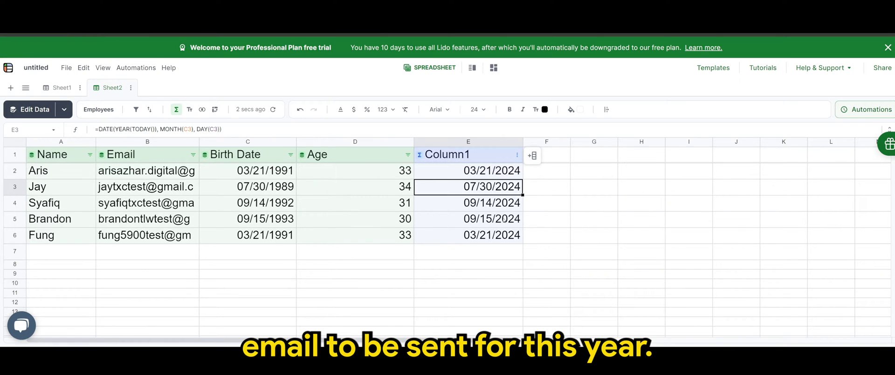
Rename Column1 to 'SEND REMINDER DATE' and widen column E to fit the header
{"action": "double_click", "coordinate": [447, 154]}
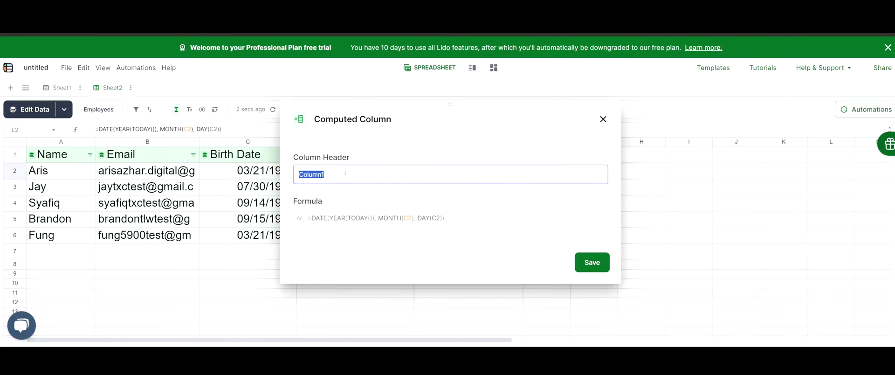
{"action": "type", "text": "SEND R"}
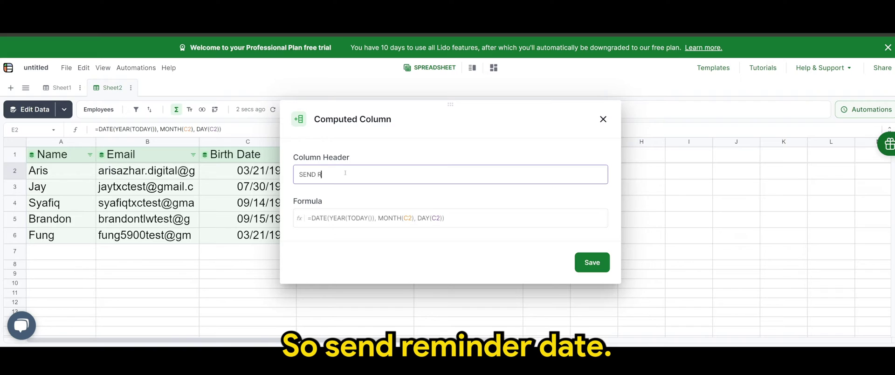
{"action": "type", "text": "EMINDER DATE"}
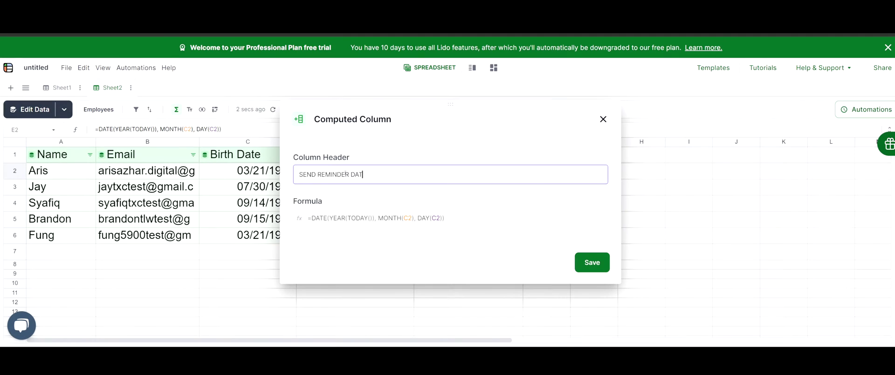
{"action": "left_click", "coordinate": [587, 262]}
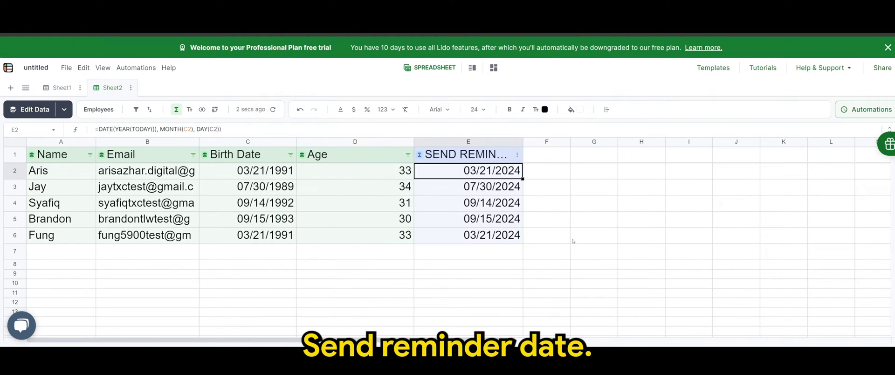
{"action": "left_click_drag", "start_coordinate": [527, 141], "coordinate": [591, 141]}
{"action": "left_click", "coordinate": [484, 264]}
{"action": "left_click", "coordinate": [496, 274]}
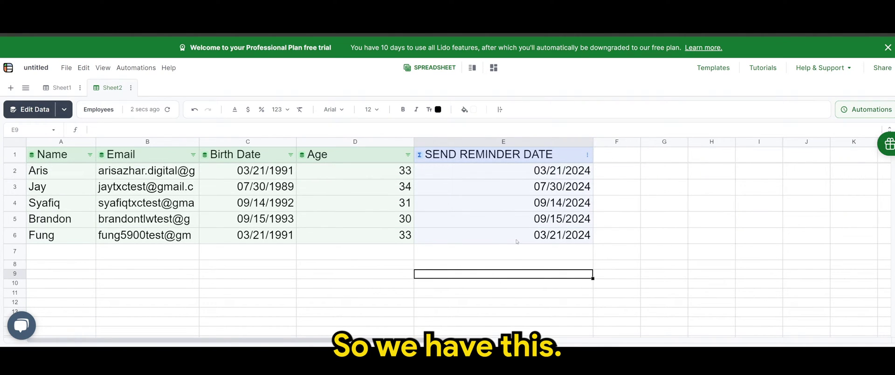
{"action": "left_click", "coordinate": [482, 312]}
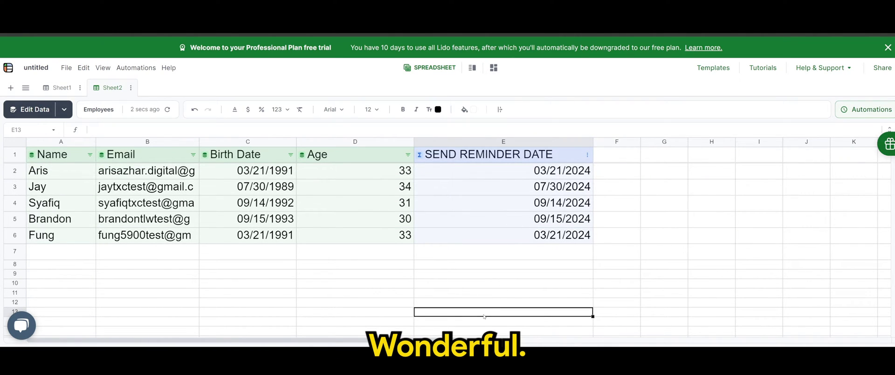
On Sheet1, label A1 'SUBJECT' and A2 'BODY'
{"action": "left_click", "coordinate": [59, 88]}
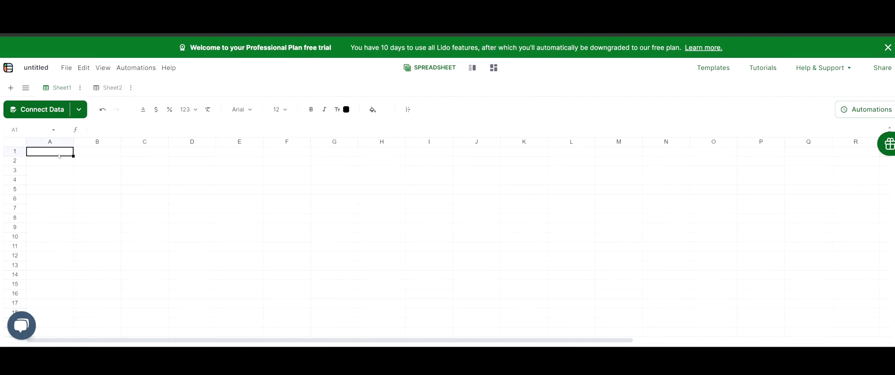
{"action": "double_click", "coordinate": [56, 152]}
{"action": "type", "text": "subject"}
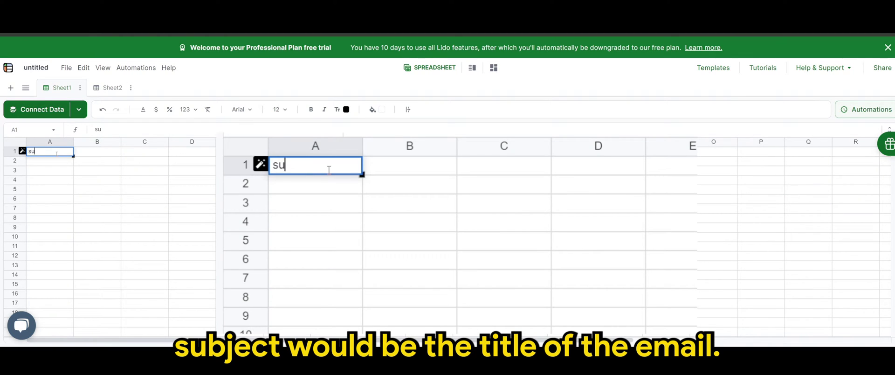
{"action": "key", "text": "BackSpace"}
{"action": "key", "text": "BackSpace"}
{"action": "key", "text": "BackSpace"}
{"action": "key", "text": "BackSpace"}
{"action": "key", "text": "BackSpace"}
{"action": "key", "text": "BackSpace"}
{"action": "key", "text": "BackSpace"}
{"action": "type", "text": "SEUBJE"}
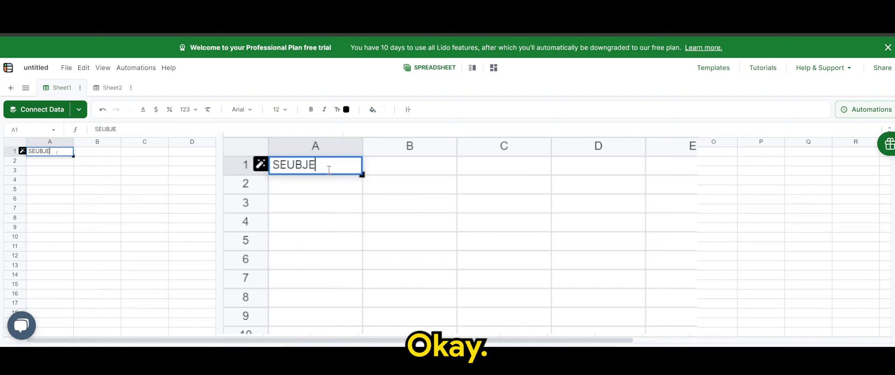
{"action": "key", "text": "BackSpace"}
{"action": "key", "text": "BackSpace"}
{"action": "key", "text": "BackSpace"}
{"action": "key", "text": "BackSpace"}
{"action": "type", "text": "B"}
{"action": "key", "text": "BackSpace"}
{"action": "key", "text": "BackSpace"}
{"action": "type", "text": "UBJECT"}
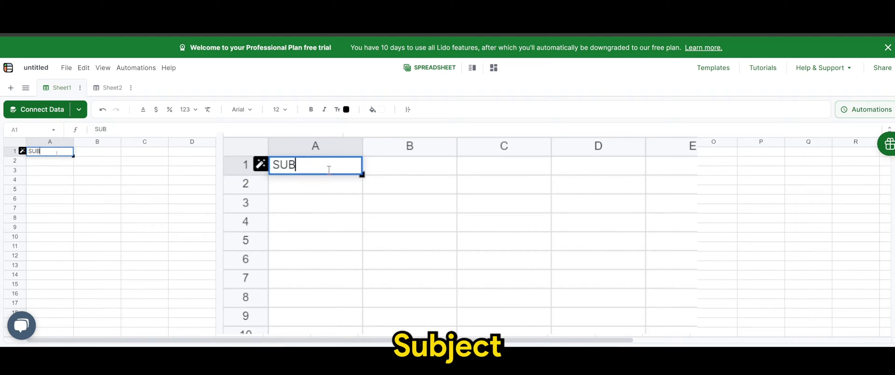
{"action": "left_click", "coordinate": [315, 190]}
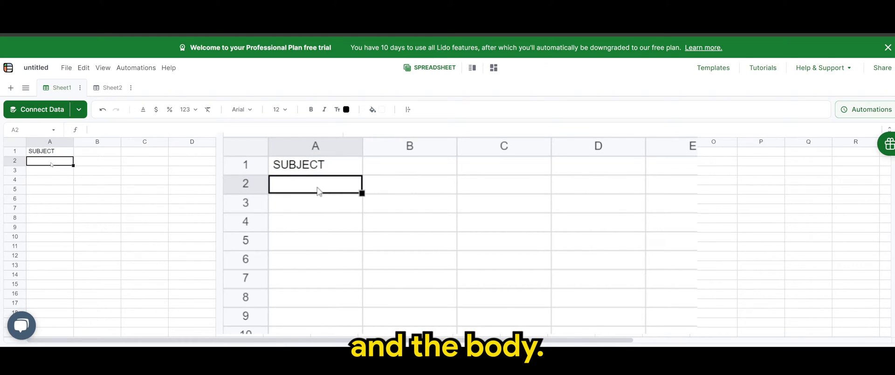
{"action": "type", "text": "BODY"}
{"action": "left_click", "coordinate": [406, 167]}
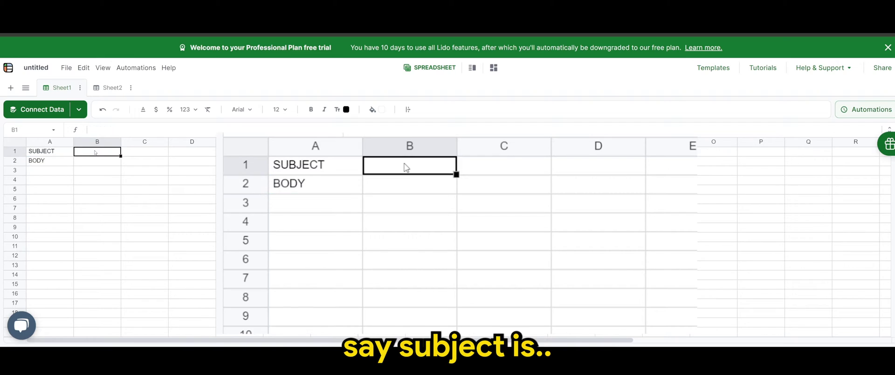
Type 'Greetings [' into B1 so the Employees column suggestions appear
{"action": "double_click", "coordinate": [405, 166]}
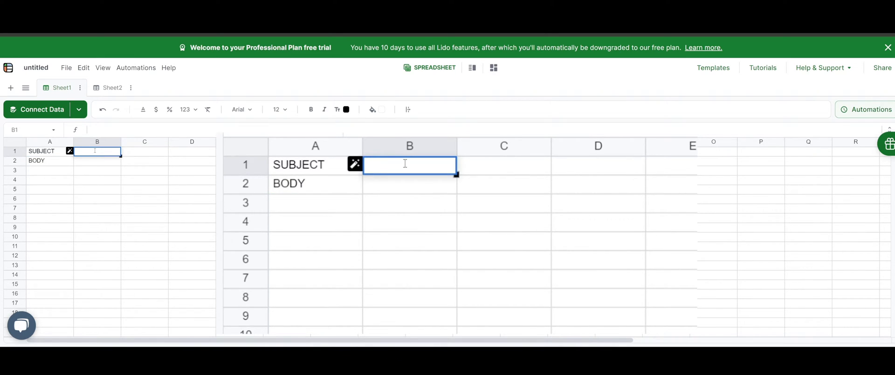
{"action": "type", "text": "Greet"}
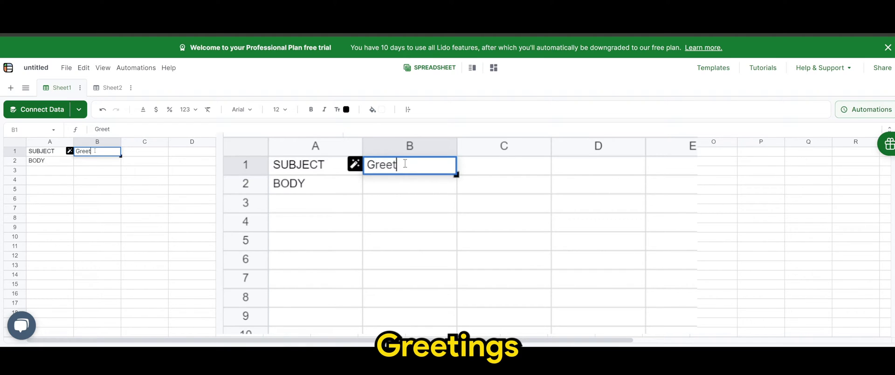
{"action": "type", "text": "ings "}
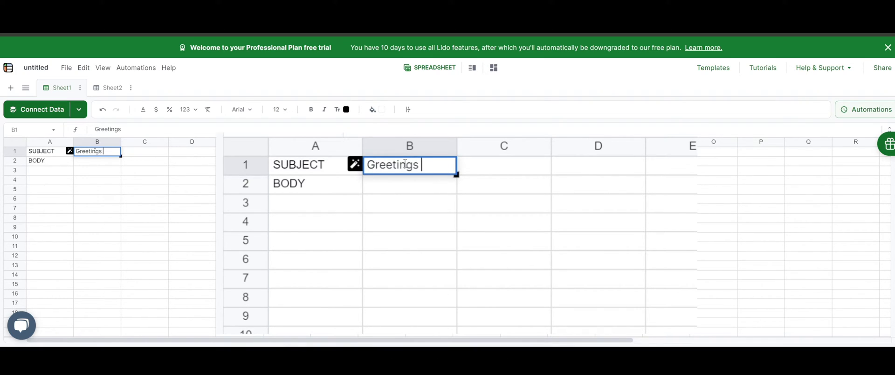
{"action": "type", "text": "["}
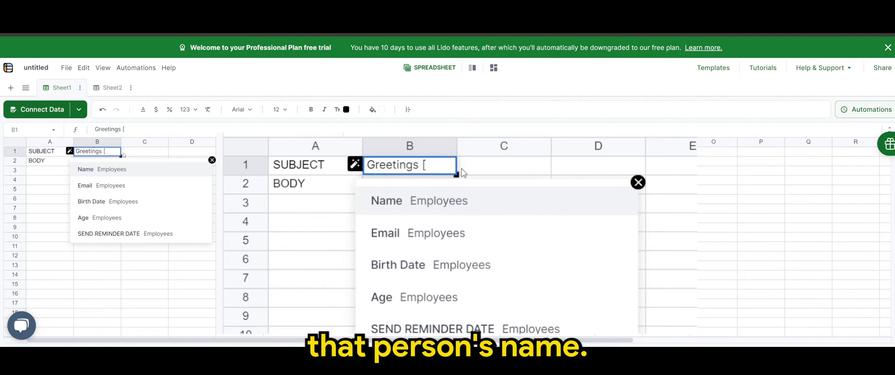
{"action": "left_click", "coordinate": [393, 208]}
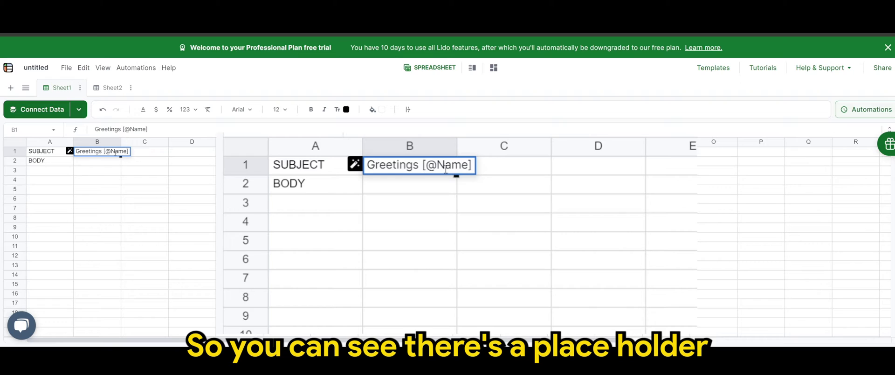
{"action": "left_click_drag", "start_coordinate": [422, 166], "coordinate": [471, 169]}
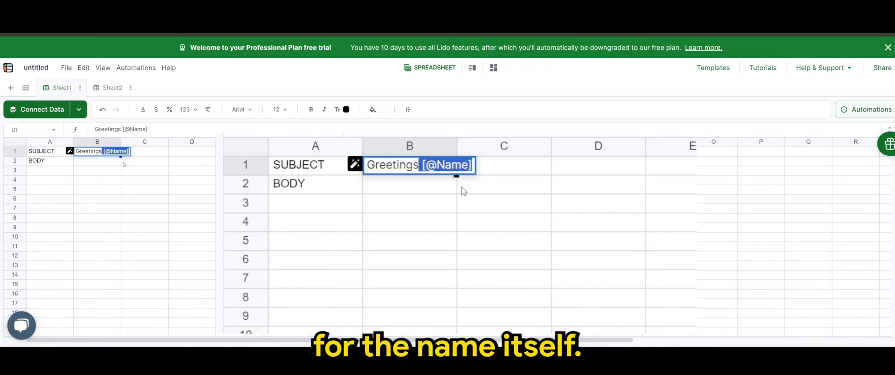
{"action": "left_click", "coordinate": [441, 227]}
{"action": "left_click_drag", "start_coordinate": [457, 145], "coordinate": [520, 145]}
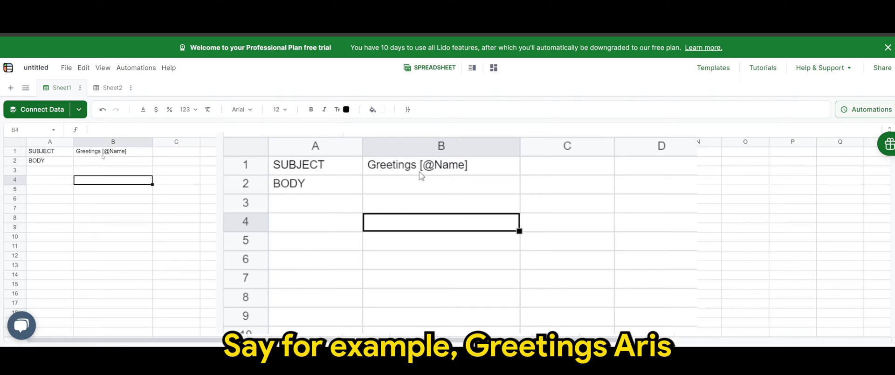
{"action": "left_click", "coordinate": [397, 186]}
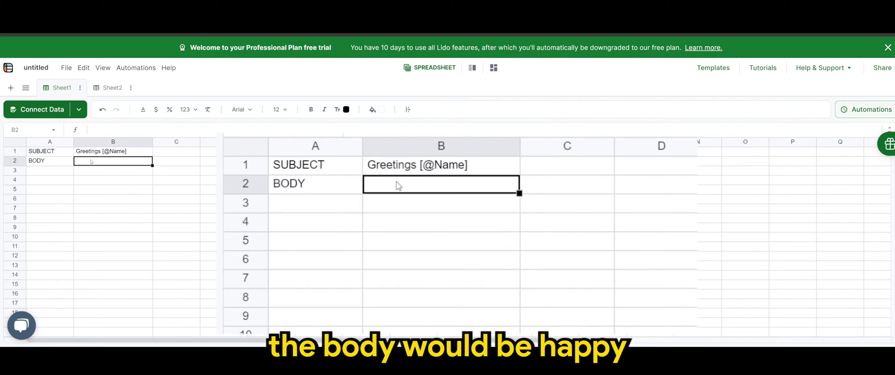
{"action": "type", "text": "Happ"}
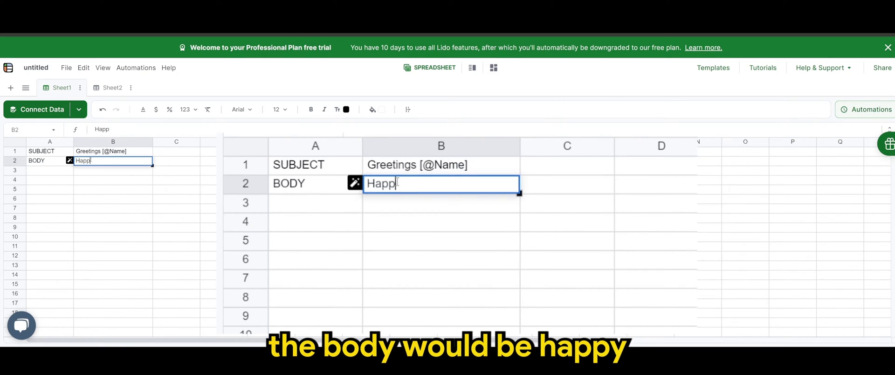
{"action": "type", "text": "y Birthdat"}
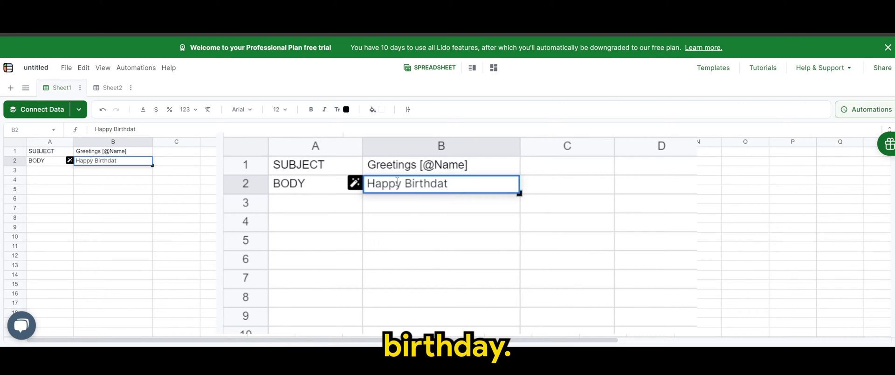
{"action": "key", "text": "BackSpace"}
{"action": "type", "text": "y!"}
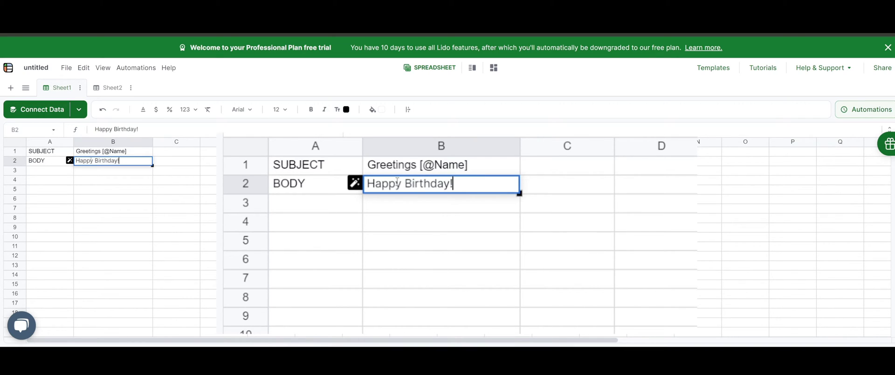
{"action": "type", "text": " Ypu"}
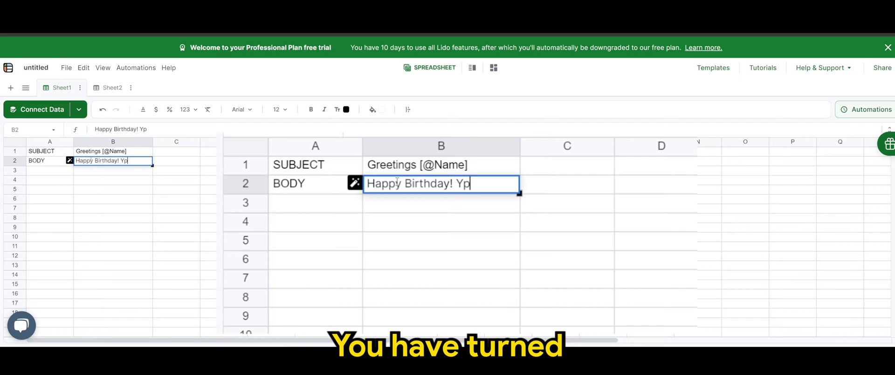
{"action": "key", "text": "BackSpace"}
{"action": "type", "text": "ou've t"}
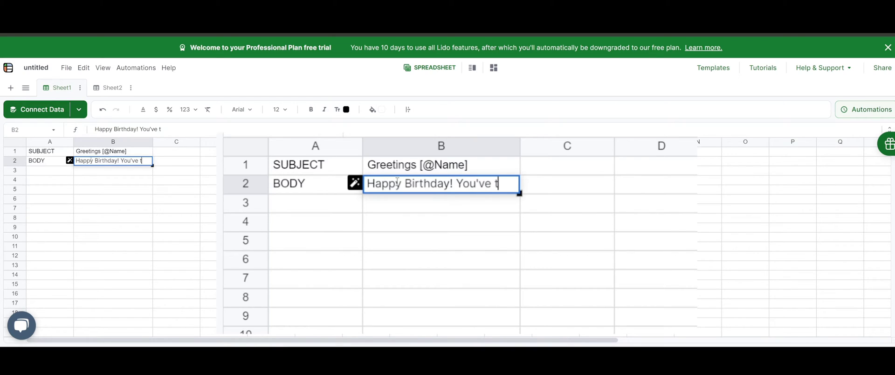
{"action": "type", "text": "urned"}
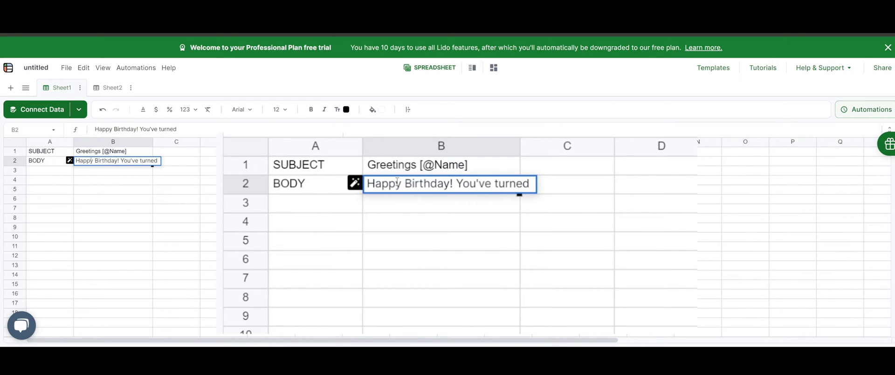
{"action": "type", "text": " ["}
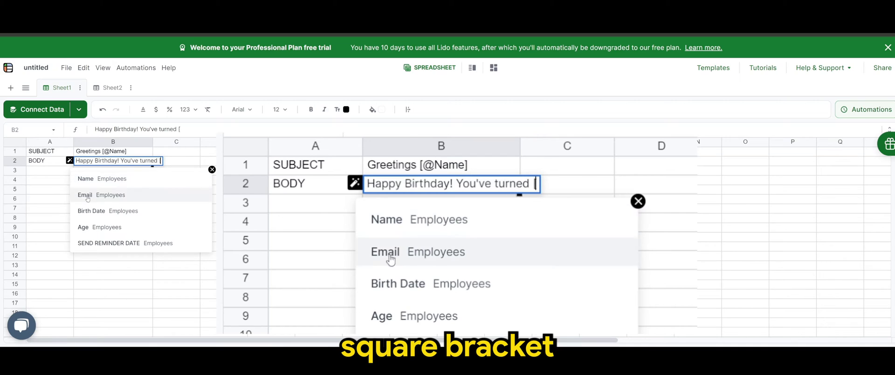
{"action": "left_click", "coordinate": [95, 228]}
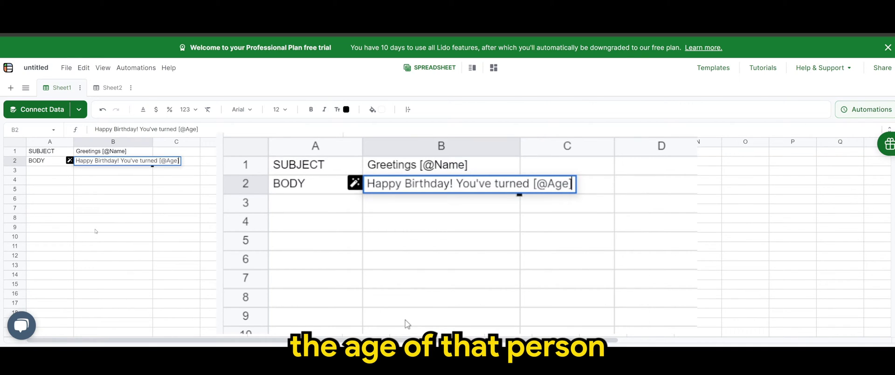
{"action": "type", "text": "this yea"}
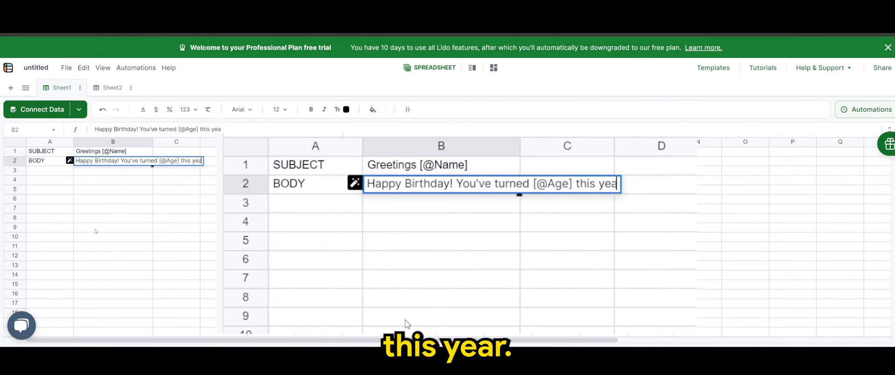
{"action": "type", "text": "r!"}
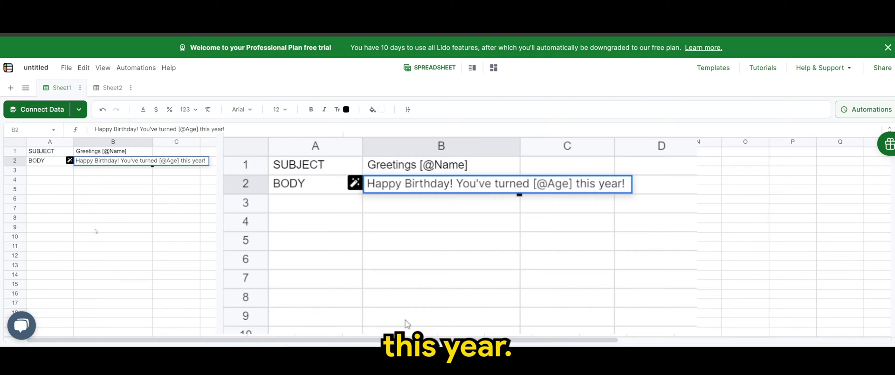
{"action": "type", "text": " Ma"}
{"action": "key", "text": "BackSpace"}
{"action": "key", "text": "BackSpace"}
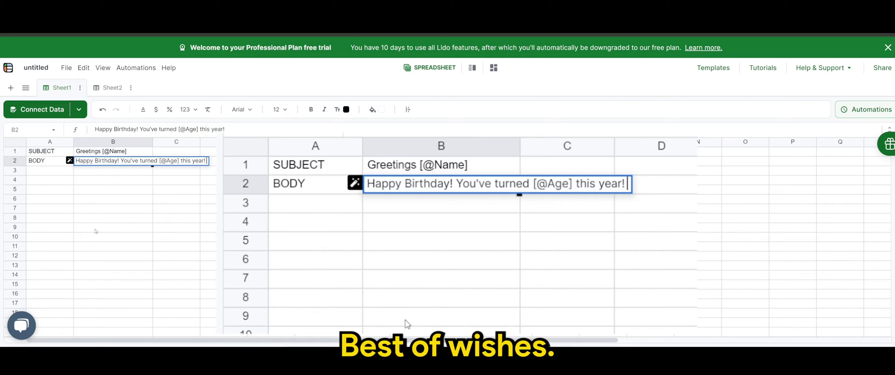
{"action": "type", "text": "Best of wishe"}
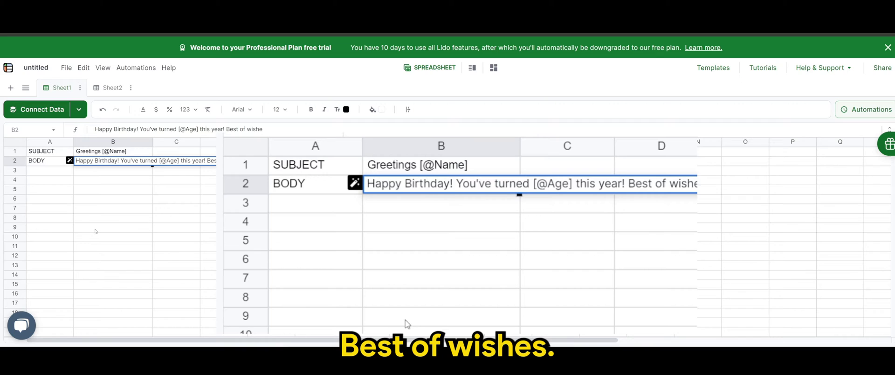
{"action": "type", "text": "s"}
{"action": "left_click", "coordinate": [108, 246]}
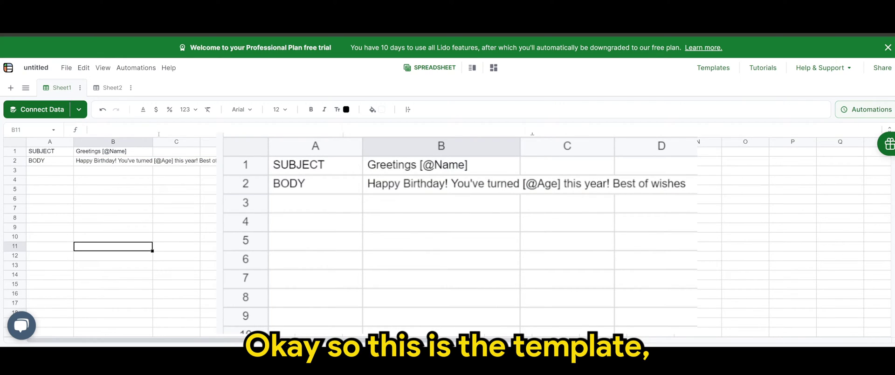
Widen column B and make the SUBJECT and BODY labels in A1:A2 bold
{"action": "left_click_drag", "start_coordinate": [152, 141], "coordinate": [247, 141]}
{"action": "left_click", "coordinate": [168, 189]}
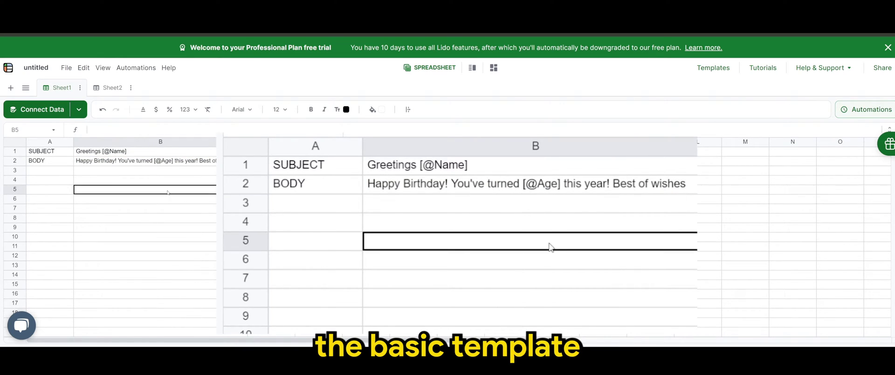
{"action": "left_click_drag", "start_coordinate": [62, 151], "coordinate": [59, 164]}
{"action": "key", "text": "ctrl+b"}
{"action": "left_click", "coordinate": [107, 236]}
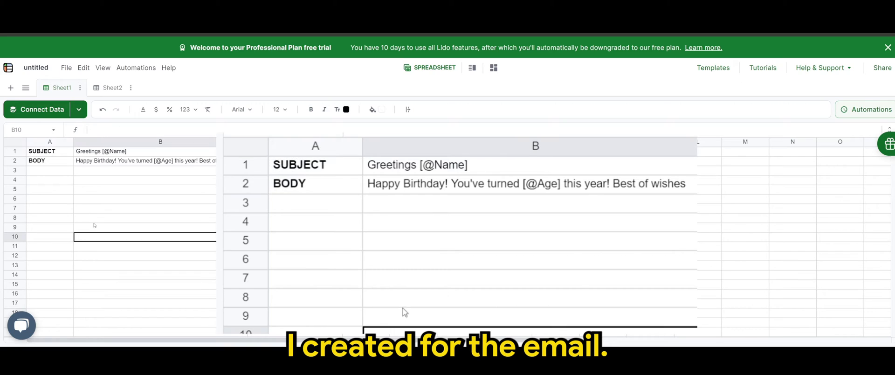
On Sheet2, add a computed column in F beside SEND REMINDER DATE in the Employees table
{"action": "left_click", "coordinate": [108, 88]}
{"action": "double_click", "coordinate": [625, 157]}
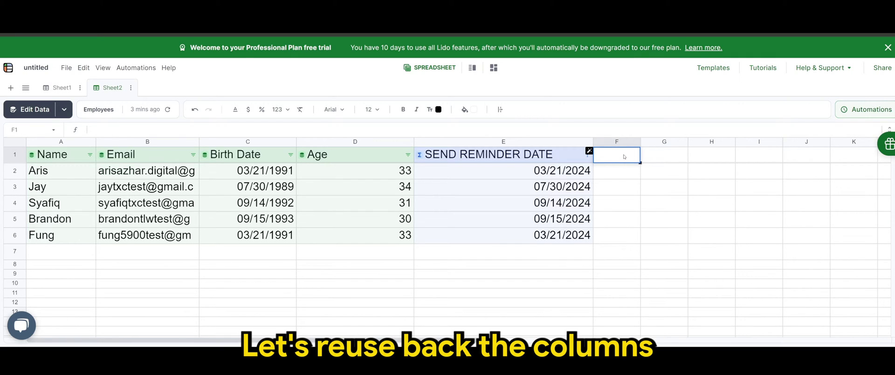
{"action": "left_click", "coordinate": [633, 257]}
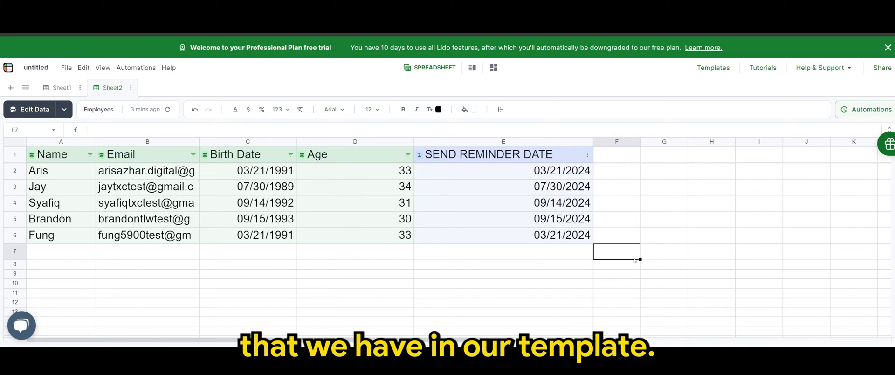
{"action": "left_click", "coordinate": [613, 154]}
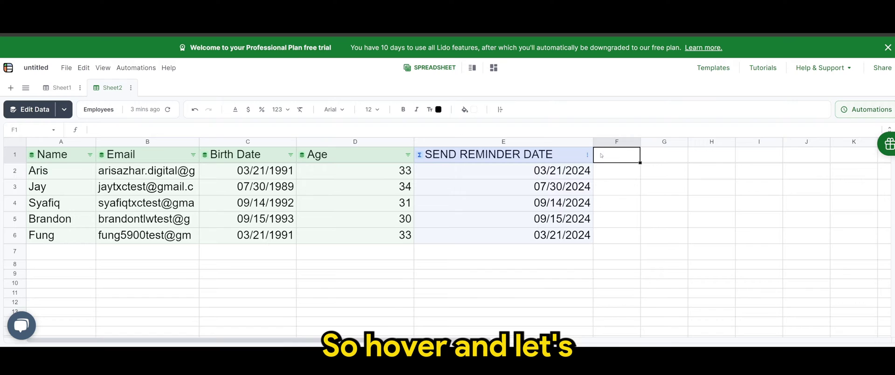
{"action": "mouse_move", "coordinate": [599, 156]}
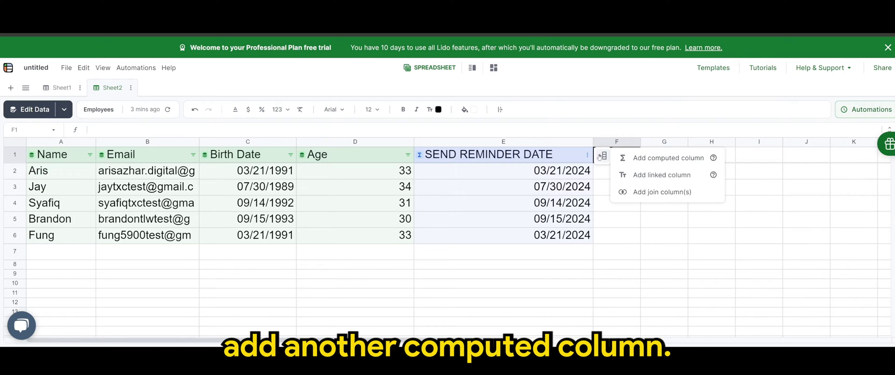
{"action": "left_click", "coordinate": [635, 158]}
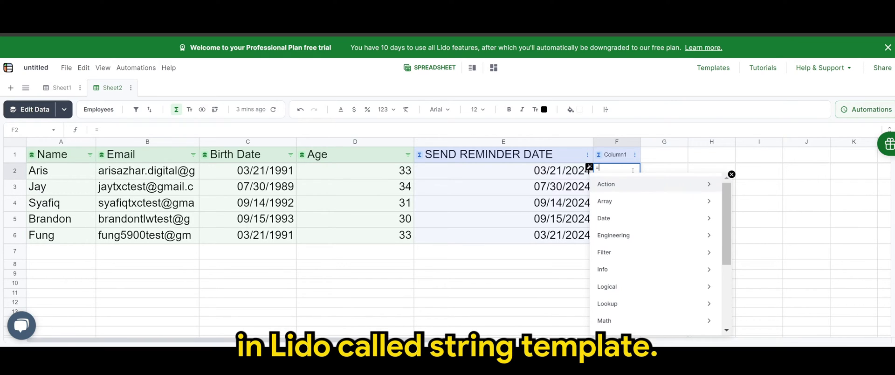
Fill column F with =STRINGTEMPLATE(Sheet1!$B$1) greetings for every employee and widen it
{"action": "type", "text": "str"}
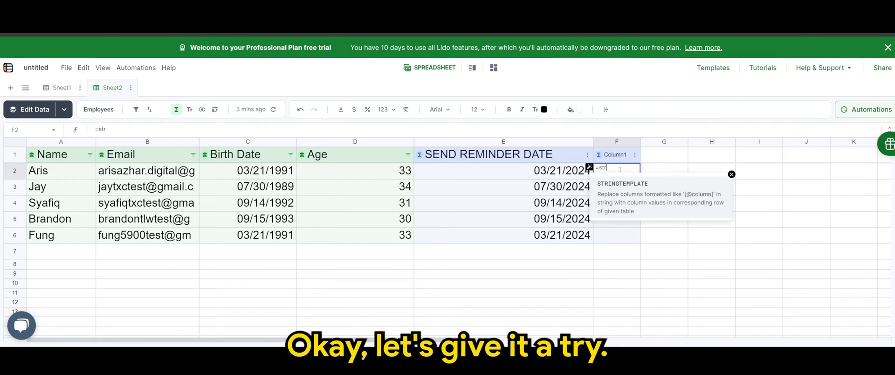
{"action": "left_click", "coordinate": [621, 196]}
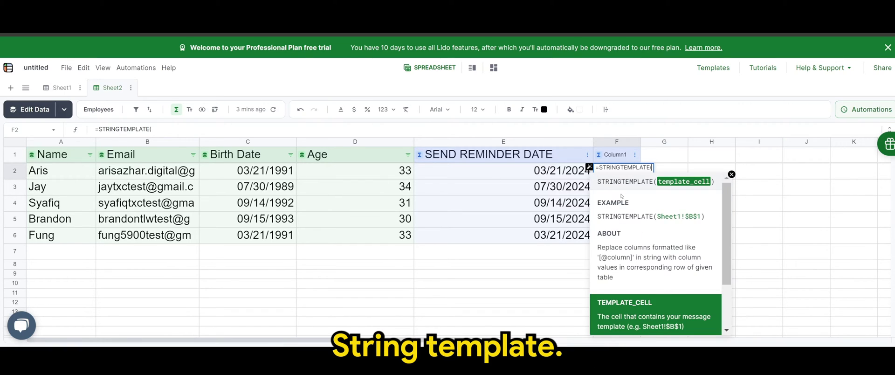
{"action": "left_click", "coordinate": [168, 129]}
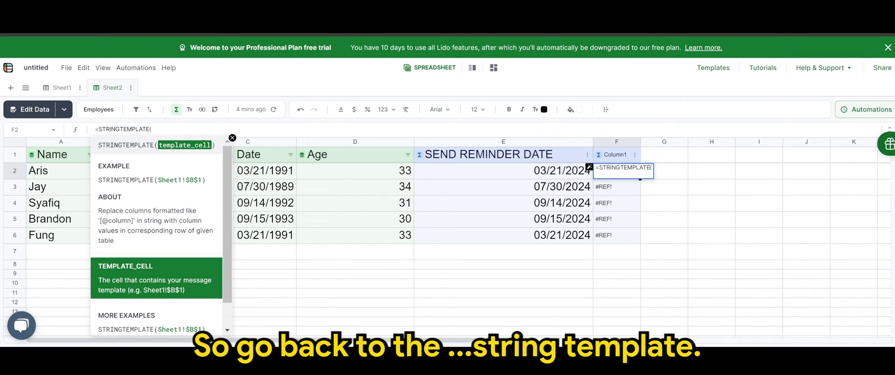
{"action": "left_click", "coordinate": [650, 167]}
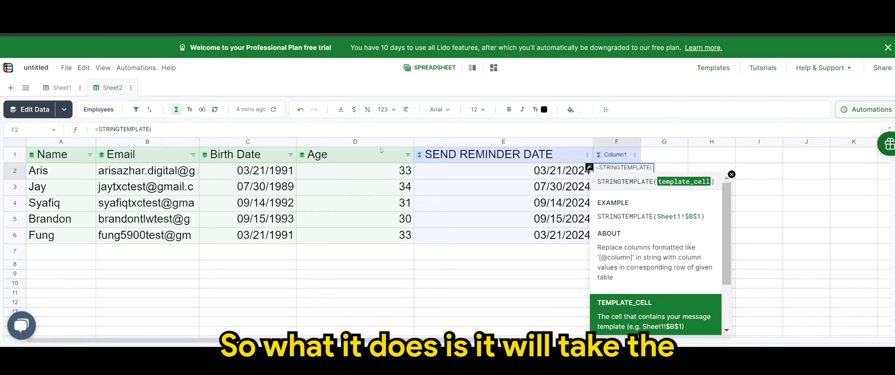
{"action": "left_click", "coordinate": [52, 88]}
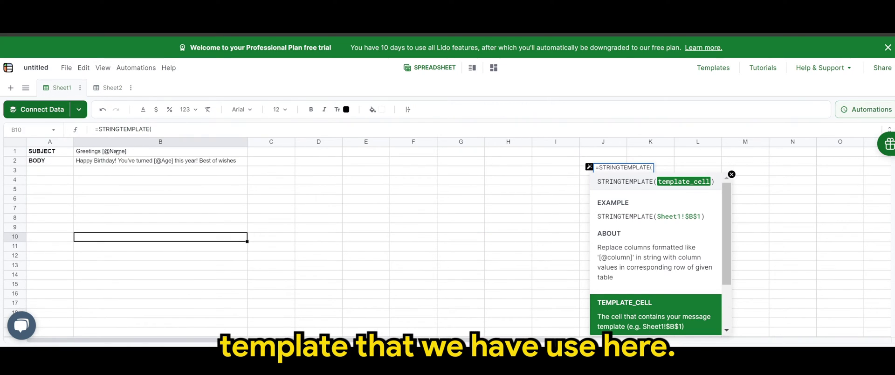
{"action": "left_click", "coordinate": [112, 154]}
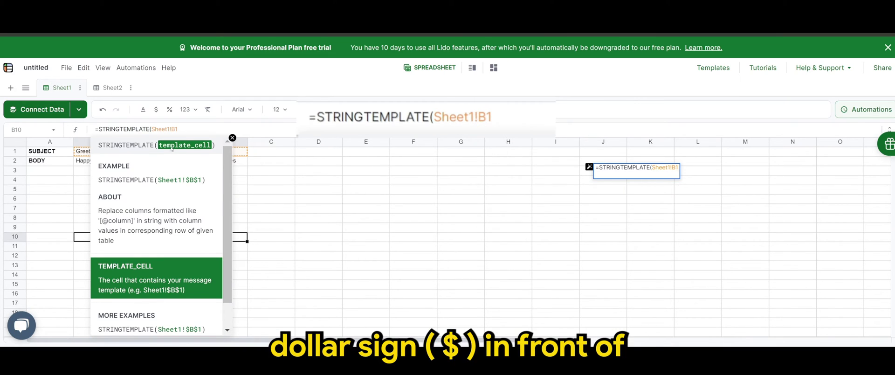
{"action": "type", "text": "$"}
{"action": "key", "text": "Right"}
{"action": "type", "text": "$"}
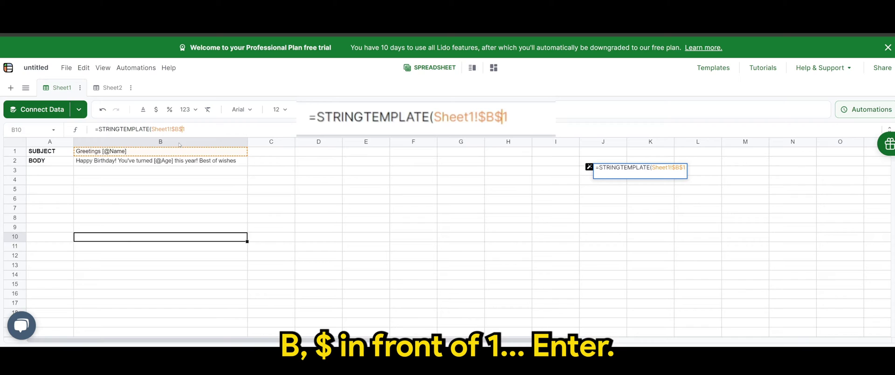
{"action": "key", "text": "Return"}
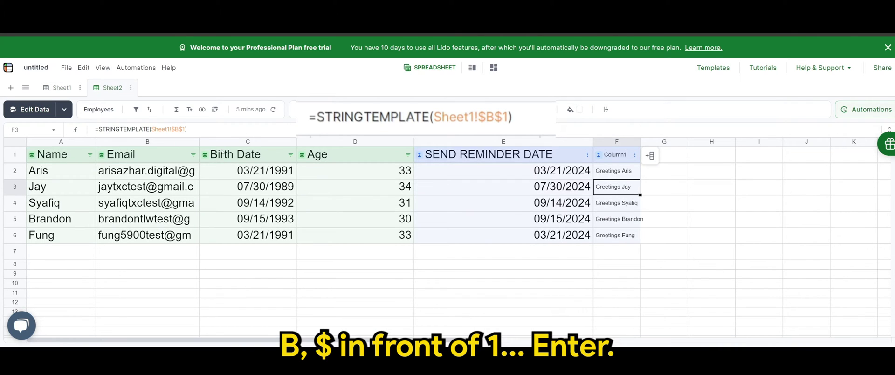
{"action": "left_click_drag", "start_coordinate": [640, 141], "coordinate": [686, 142]}
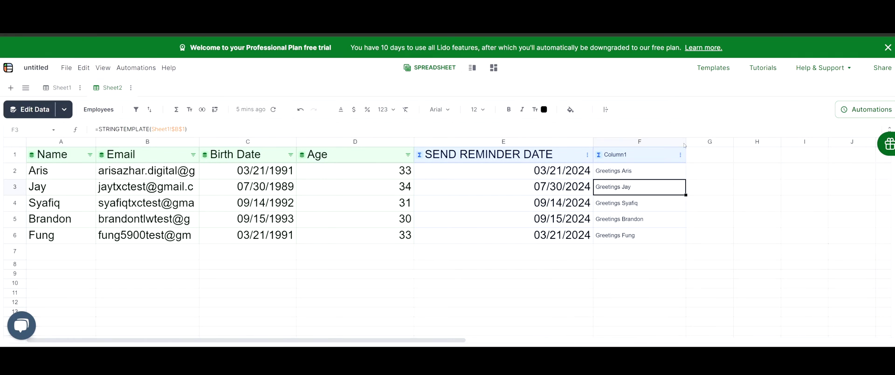
{"action": "left_click_drag", "start_coordinate": [639, 264], "coordinate": [639, 273]}
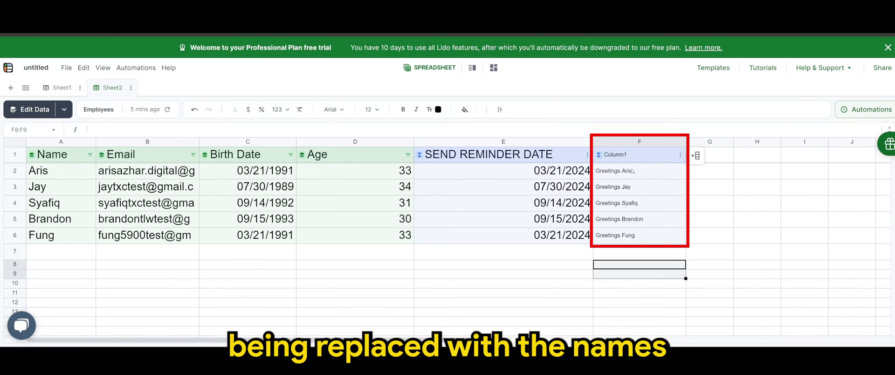
Rename the greetings column in F from Column1 to Email Subject
{"action": "left_click", "coordinate": [41, 174]}
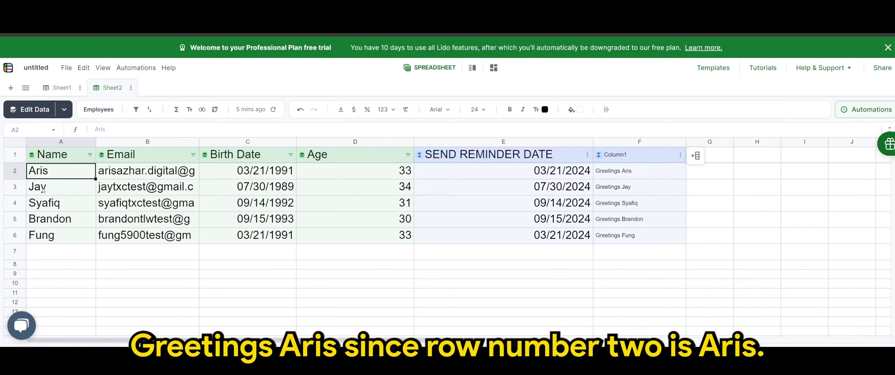
{"action": "key", "text": "Down"}
{"action": "key", "text": "Down"}
{"action": "key", "text": "Down"}
{"action": "key", "text": "Down"}
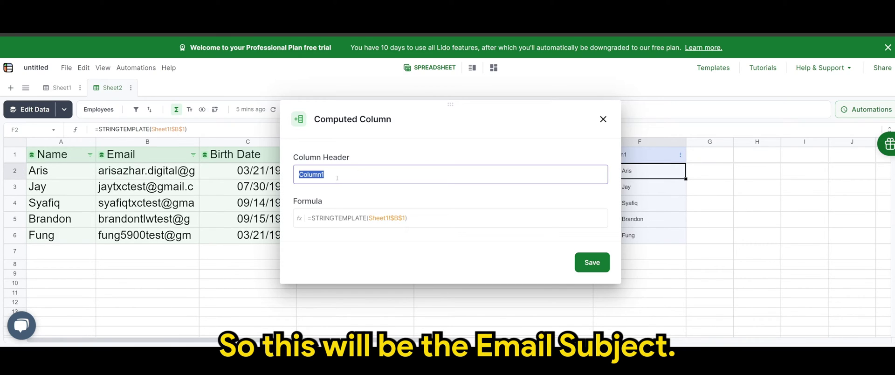
{"action": "type", "text": "Email"}
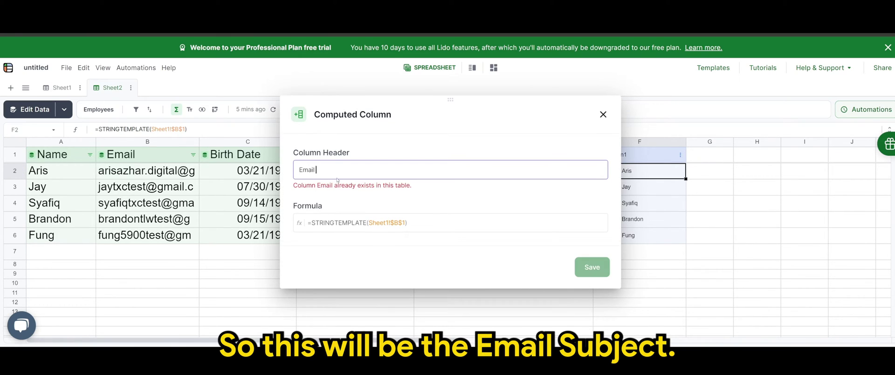
{"action": "type", "text": " Subject"}
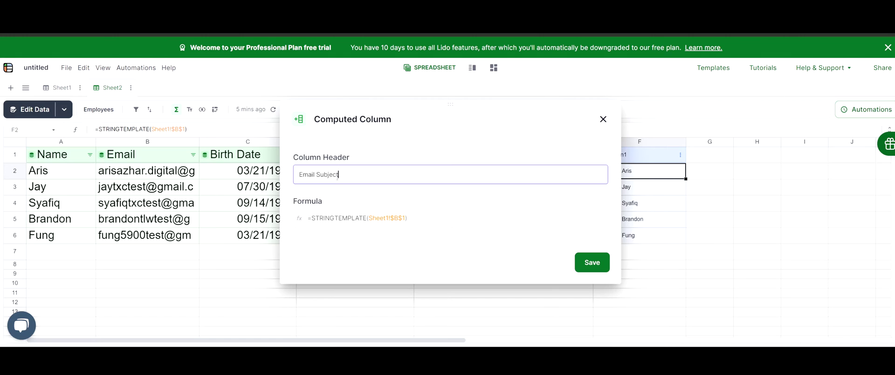
{"action": "left_click", "coordinate": [592, 262]}
{"action": "left_click", "coordinate": [757, 218]}
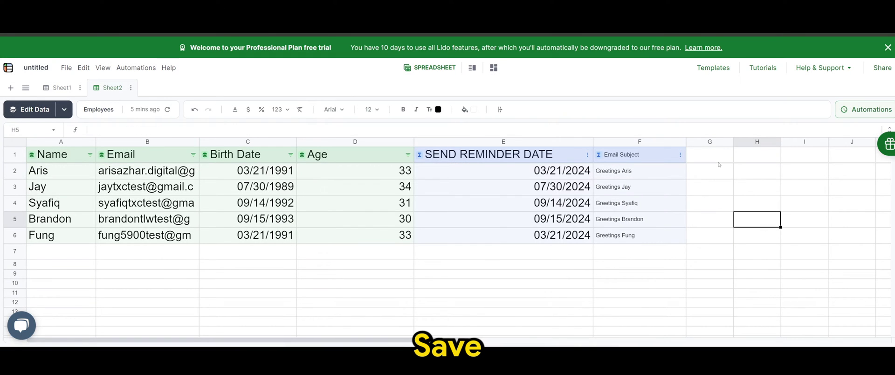
{"action": "left_click", "coordinate": [702, 159]}
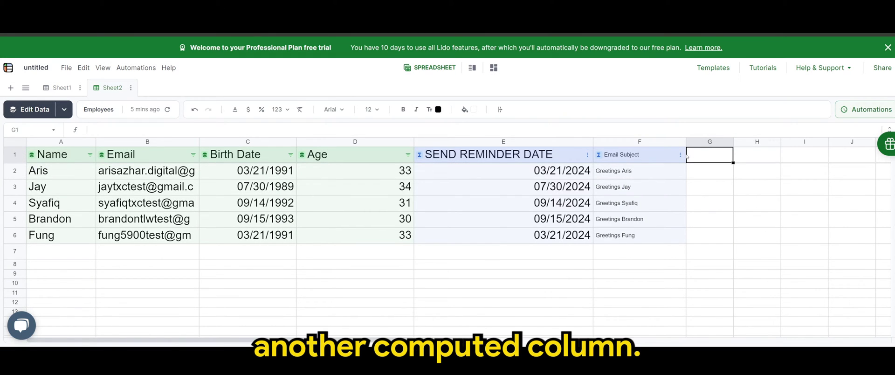
Add computed column G with =STRINGTEMPLATE(Sheet1!$B$2) birthday messages and widen it
{"action": "left_click", "coordinate": [686, 157]}
{"action": "left_click", "coordinate": [742, 157]}
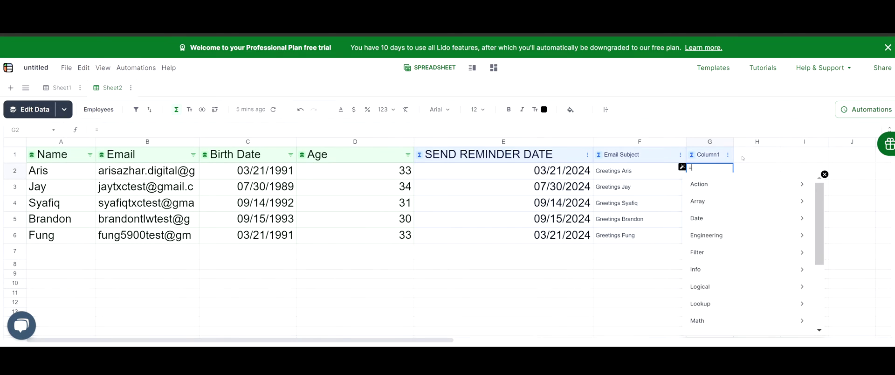
{"action": "type", "text": "st"}
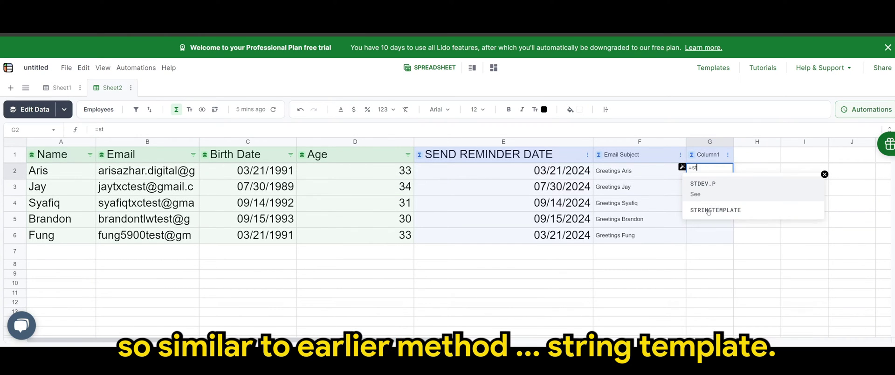
{"action": "type", "text": "r"}
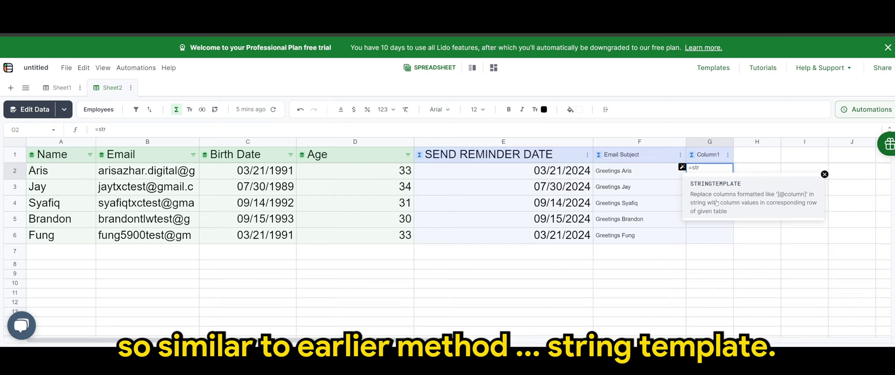
{"action": "left_click", "coordinate": [716, 202]}
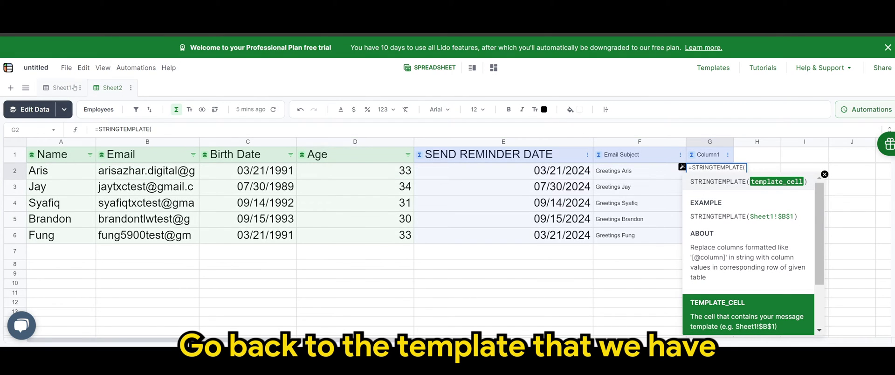
{"action": "left_click", "coordinate": [61, 88]}
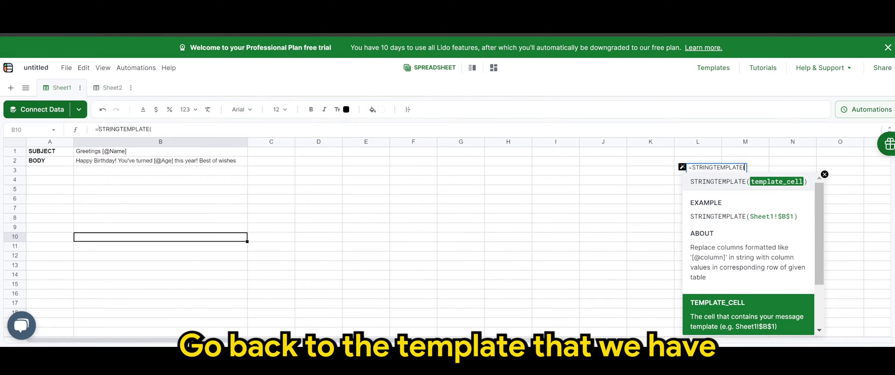
{"action": "left_click", "coordinate": [121, 163]}
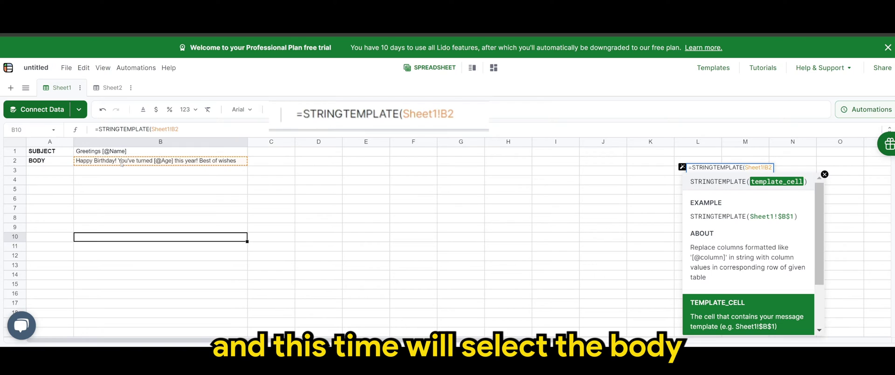
{"action": "left_click", "coordinate": [441, 113]}
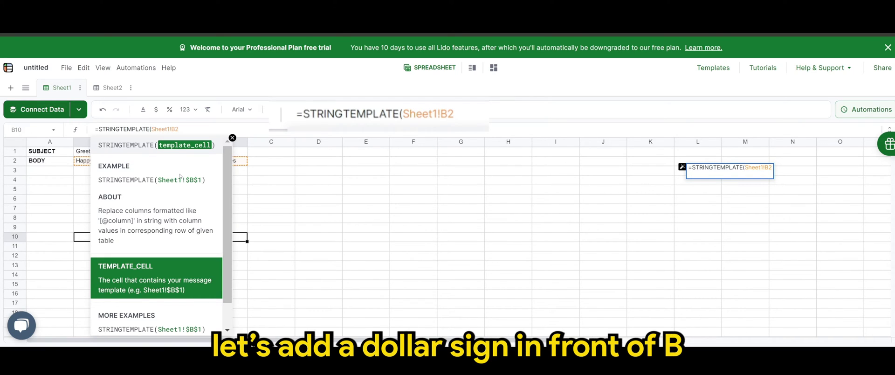
{"action": "type", "text": "$"}
{"action": "left_click", "coordinate": [457, 117]}
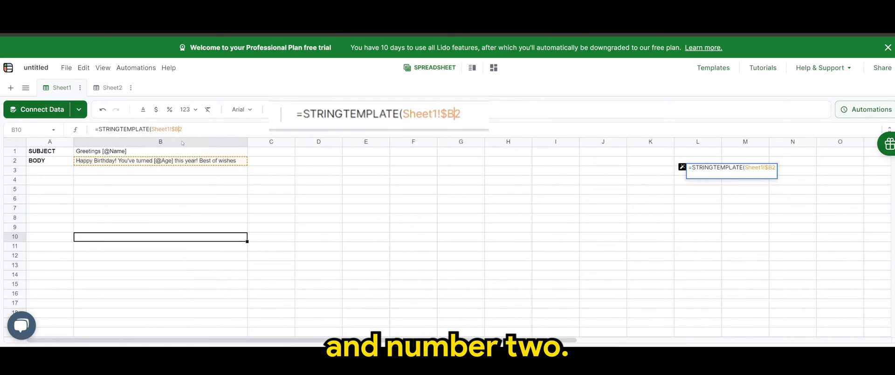
{"action": "type", "text": "$"}
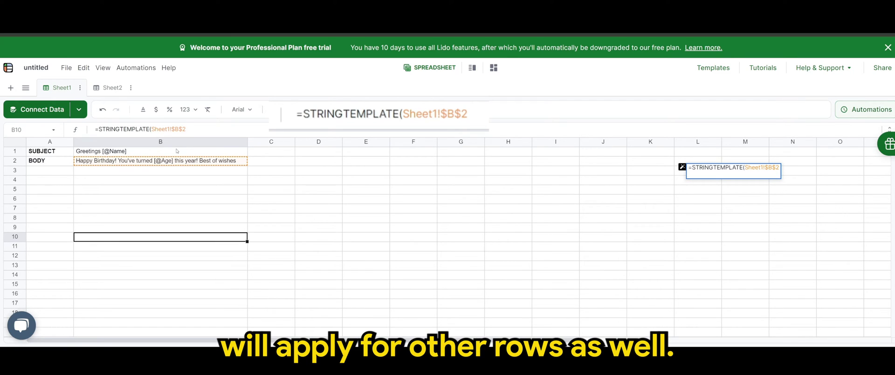
{"action": "key", "text": "Return"}
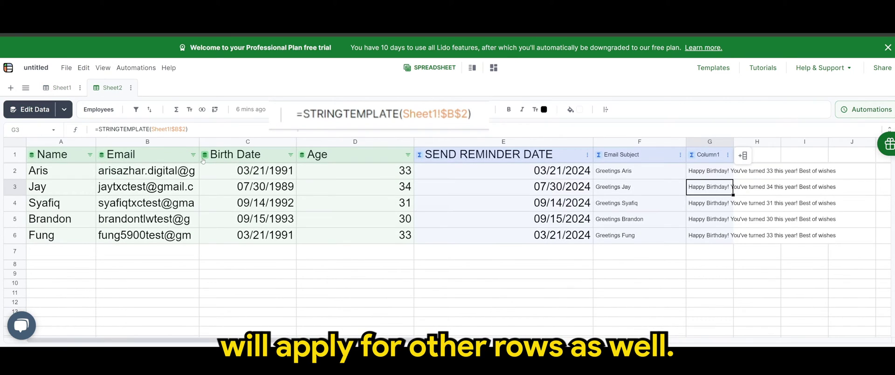
{"action": "left_click_drag", "start_coordinate": [732, 141], "coordinate": [769, 141]}
Rename column G's header from Column1 to Email Body
{"action": "left_click", "coordinate": [650, 282]}
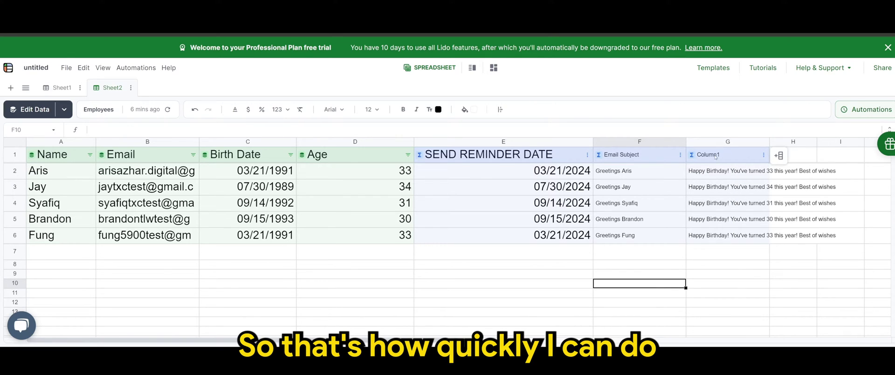
{"action": "double_click", "coordinate": [774, 154]}
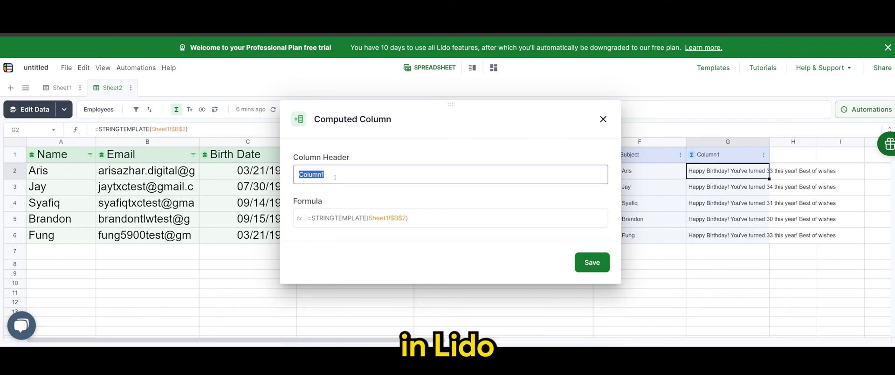
{"action": "type", "text": "EMA"}
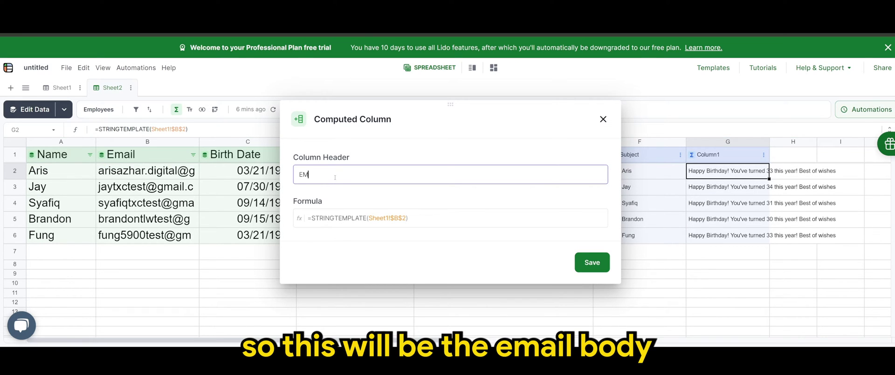
{"action": "key", "text": "BackSpace"}
{"action": "type", "text": "mail Body"}
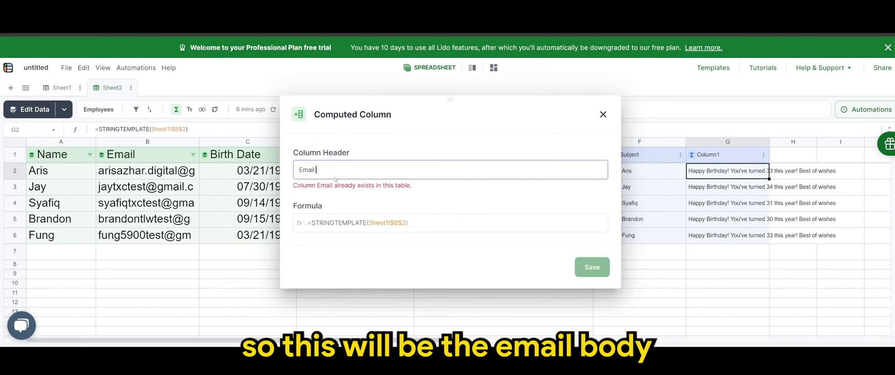
{"action": "left_click", "coordinate": [592, 262]}
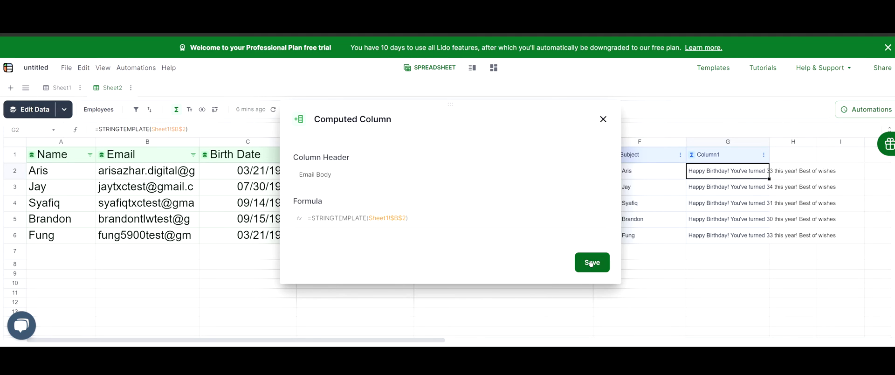
{"action": "left_click", "coordinate": [721, 292]}
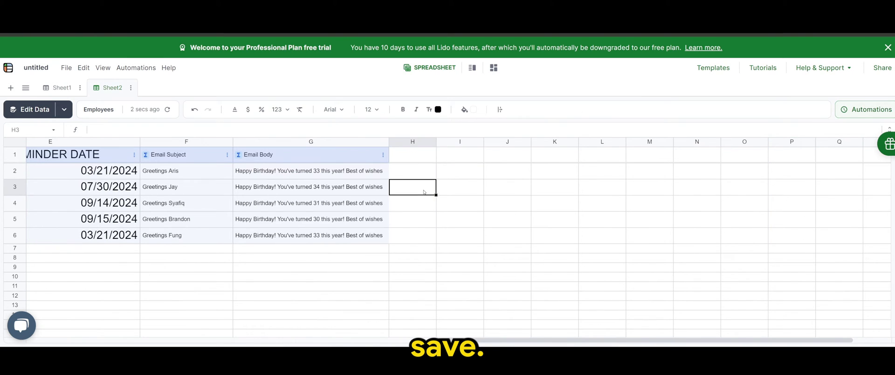
Add computed column H starting =SENDGMAIL( with the connected Gmail credential as sender
{"action": "left_click", "coordinate": [400, 164]}
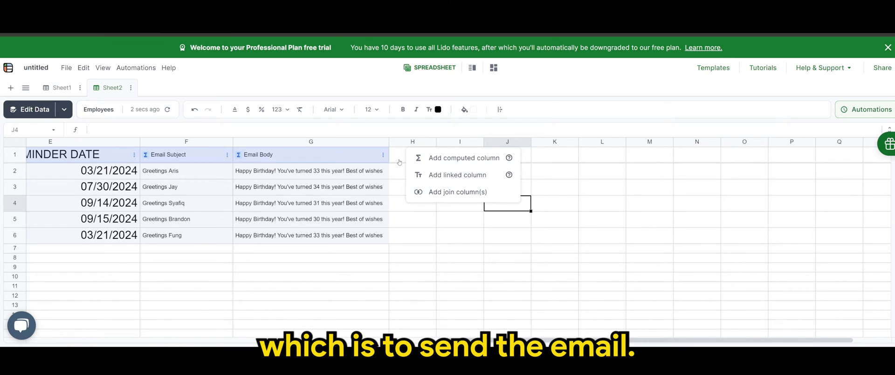
{"action": "left_click", "coordinate": [448, 157]}
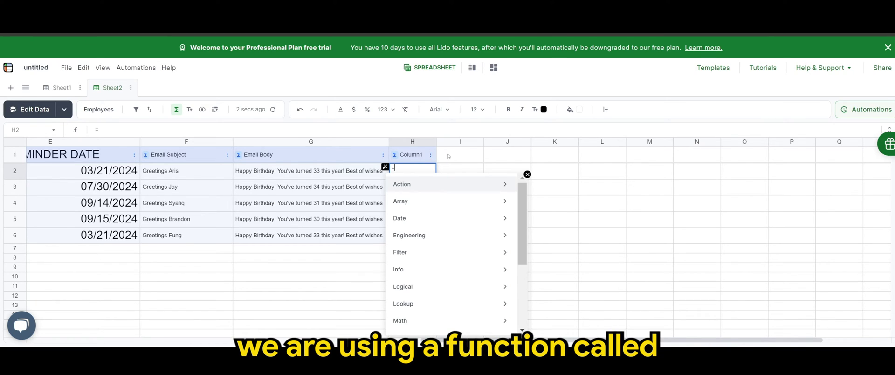
{"action": "type", "text": "SEND"}
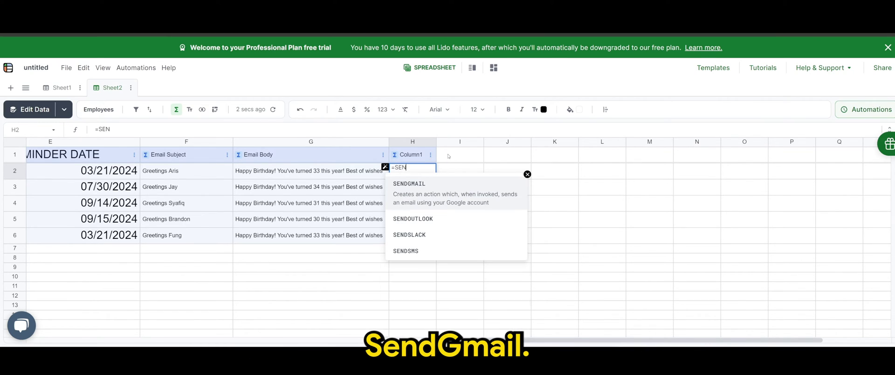
{"action": "left_click", "coordinate": [427, 194]}
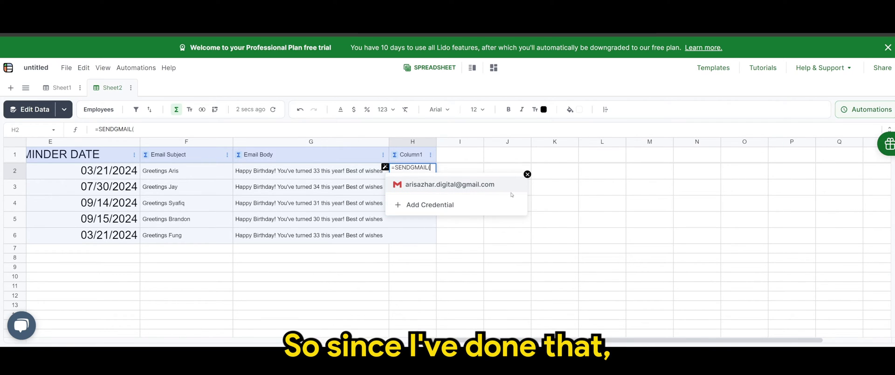
{"action": "left_click", "coordinate": [433, 185]}
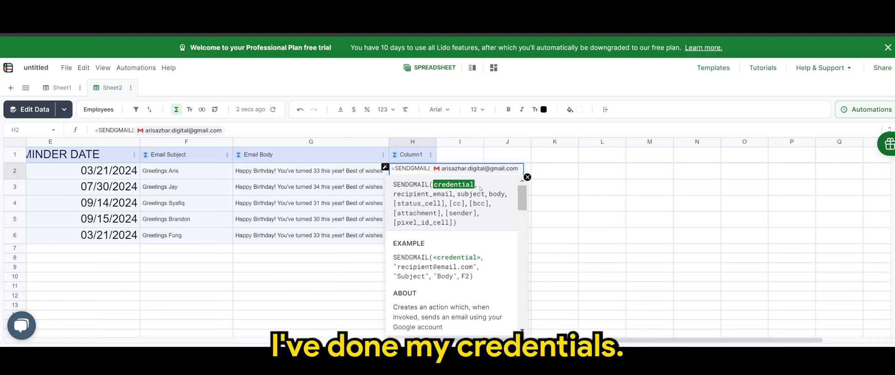
{"action": "type", "text": ","}
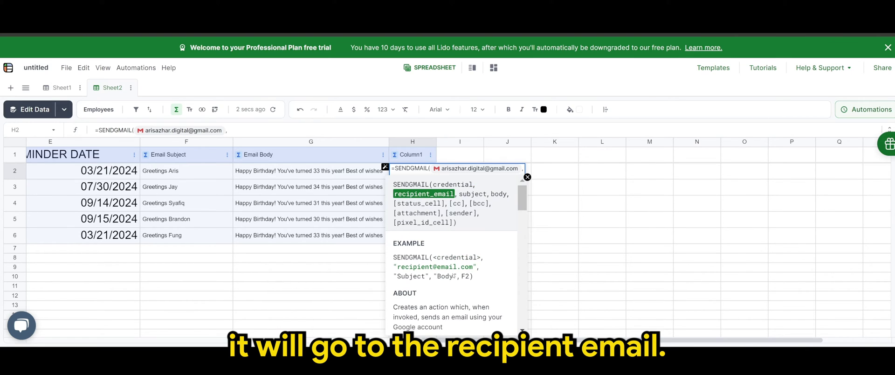
Complete the SENDGMAIL formula with B2, F2, G2 as recipient, subject and body, filling it down
{"action": "key", "text": "Return"}
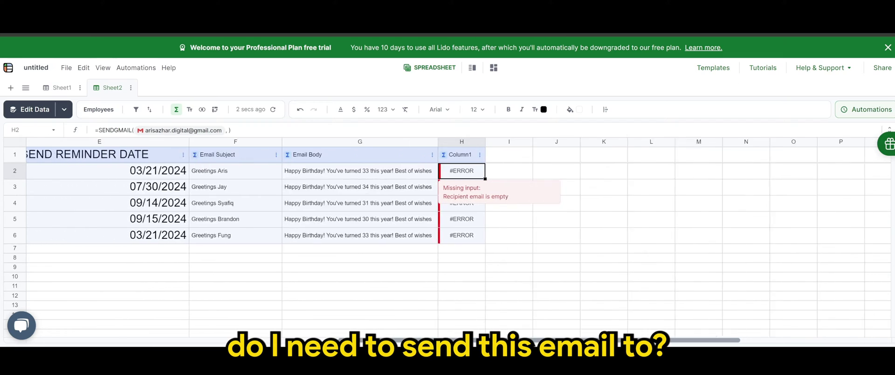
{"action": "scroll", "coordinate": [447, 233], "scroll_direction": "left", "scroll_amount": 5}
{"action": "left_click", "coordinate": [227, 130]}
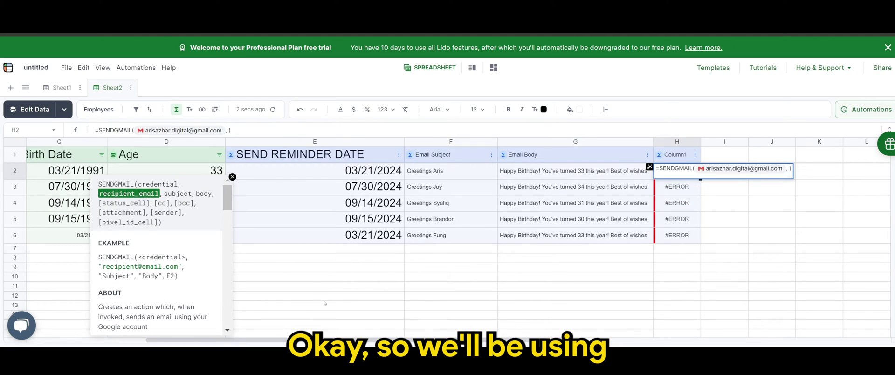
{"action": "left_click_drag", "start_coordinate": [203, 339], "coordinate": [70, 343]}
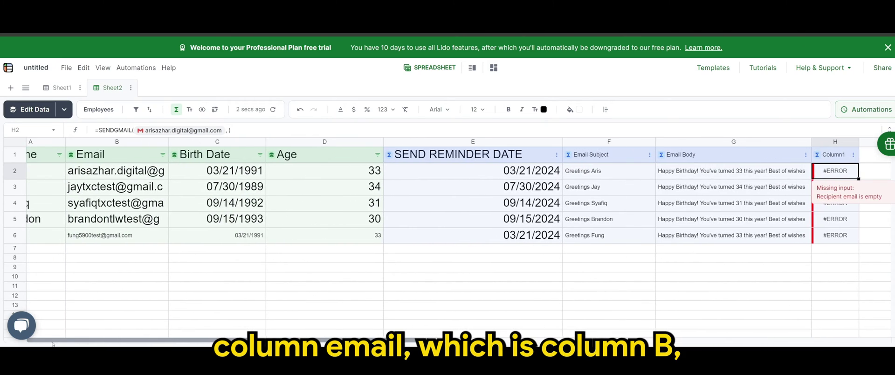
{"action": "left_click", "coordinate": [226, 130]}
{"action": "type", "text": "B2"}
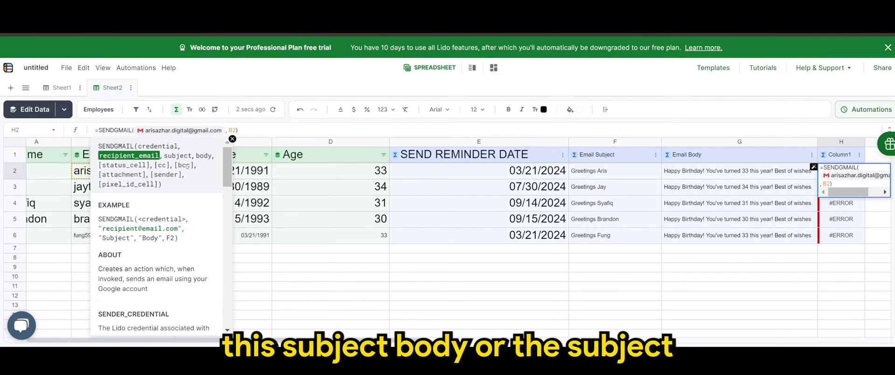
{"action": "type", "text": ","}
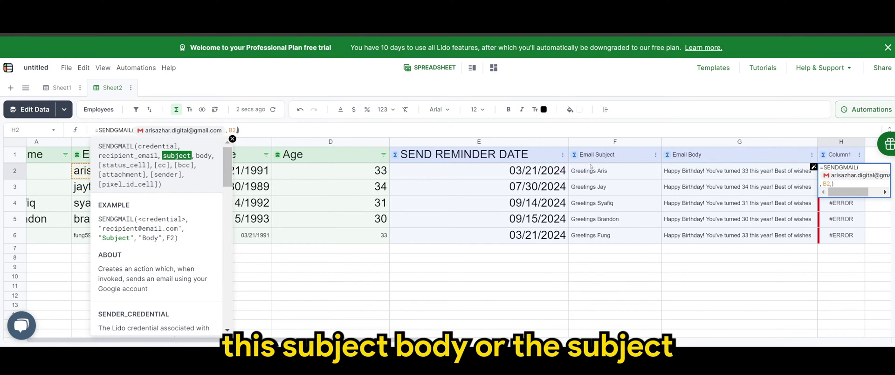
{"action": "type", "text": "F2"}
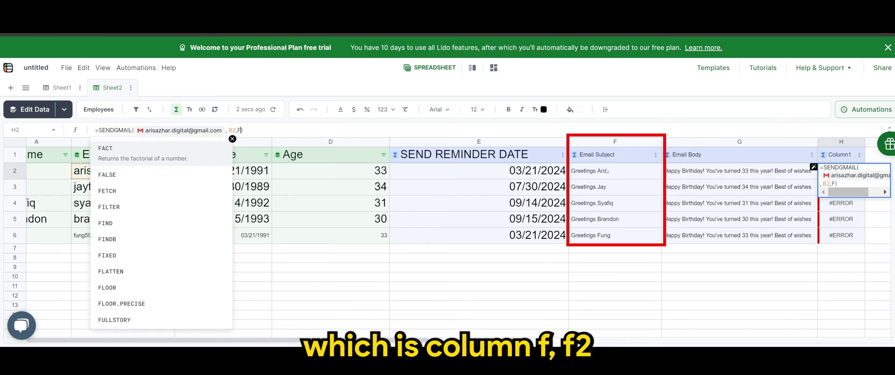
{"action": "type", "text": ","}
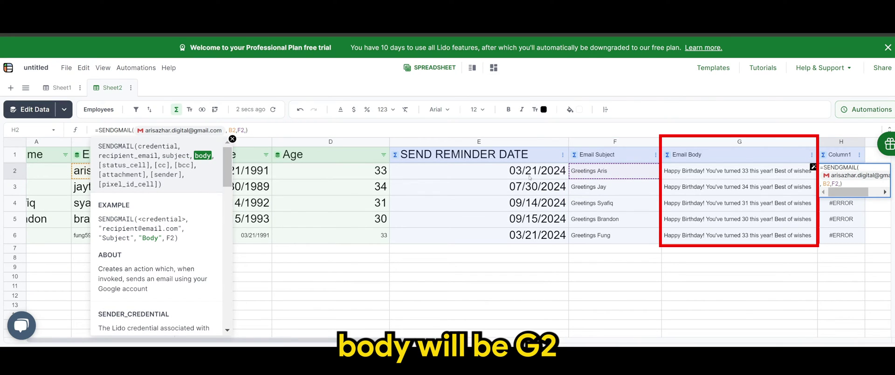
{"action": "type", "text": "G2"}
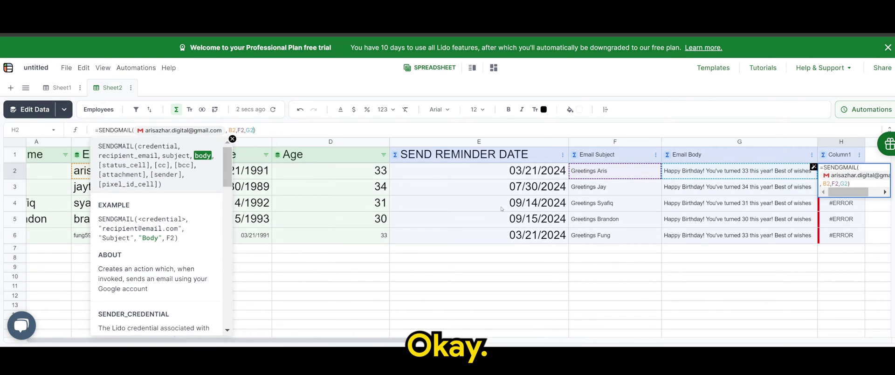
{"action": "key", "text": "Return"}
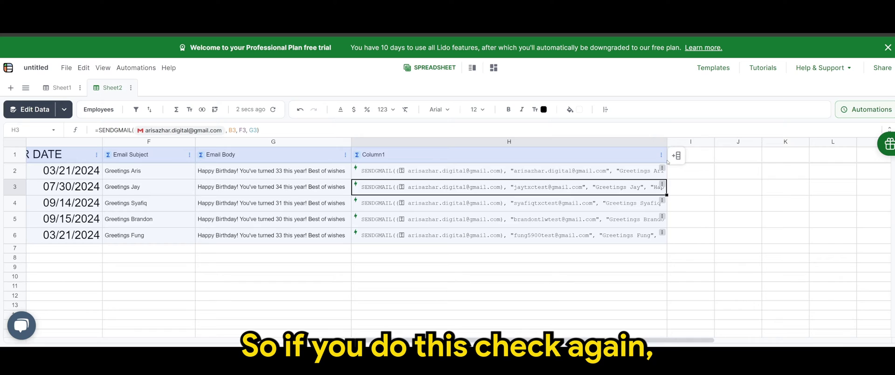
Widen column H to show the full SENDGMAIL formulas, then bring up Column1's computed column settings
{"action": "left_click_drag", "start_coordinate": [667, 142], "coordinate": [785, 142]}
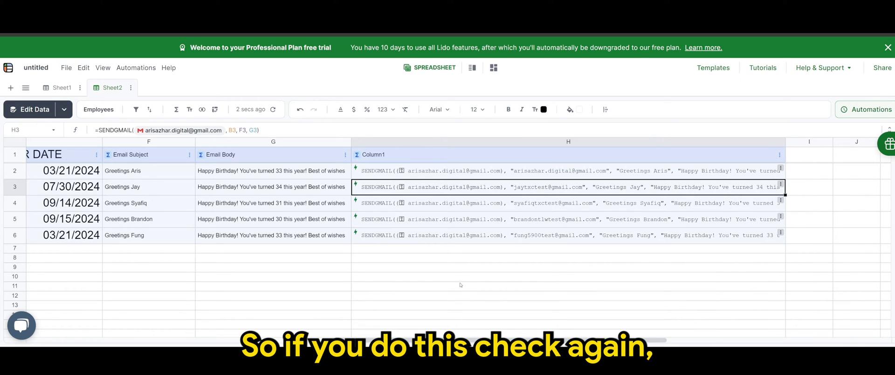
{"action": "scroll", "coordinate": [466, 256], "scroll_direction": "right", "scroll_amount": 3}
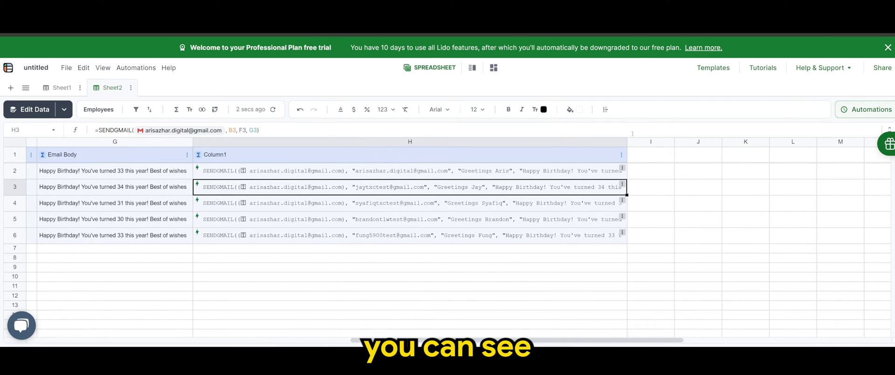
{"action": "left_click_drag", "start_coordinate": [627, 141], "coordinate": [753, 142]}
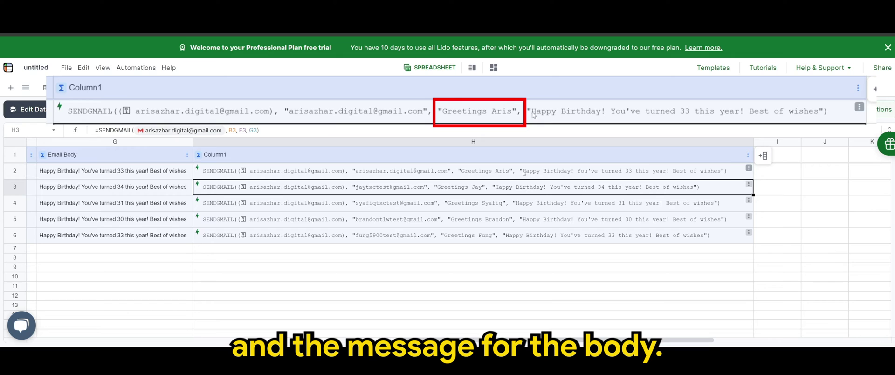
{"action": "left_click", "coordinate": [466, 314]}
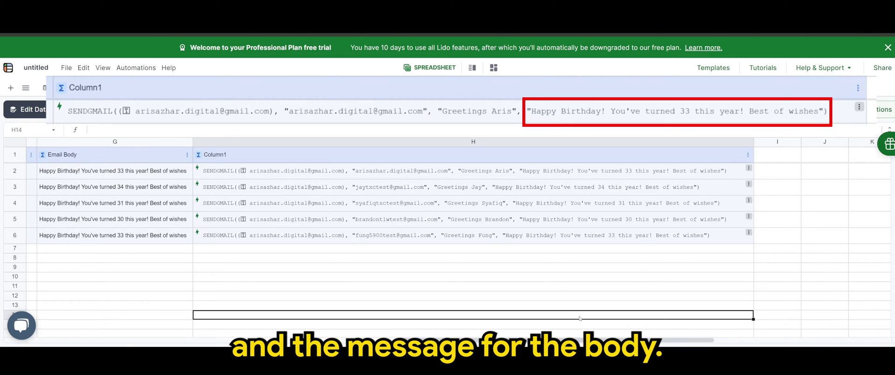
{"action": "left_click", "coordinate": [244, 156]}
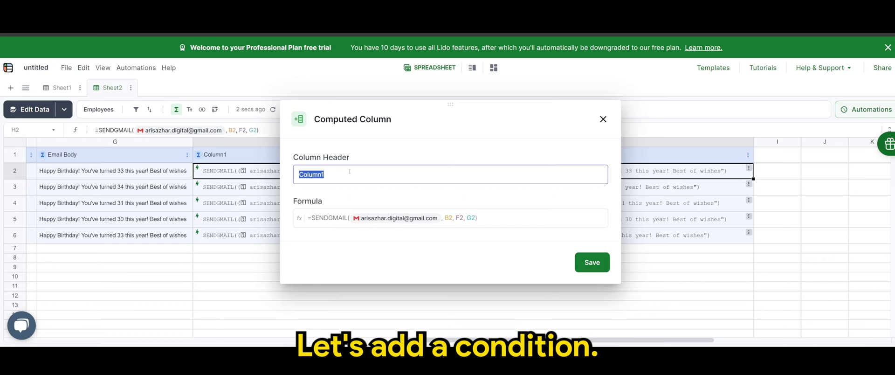
Change column H's header from Column1 to SEND EMAIL REMINDER and save
{"action": "type", "text": "SEND"}
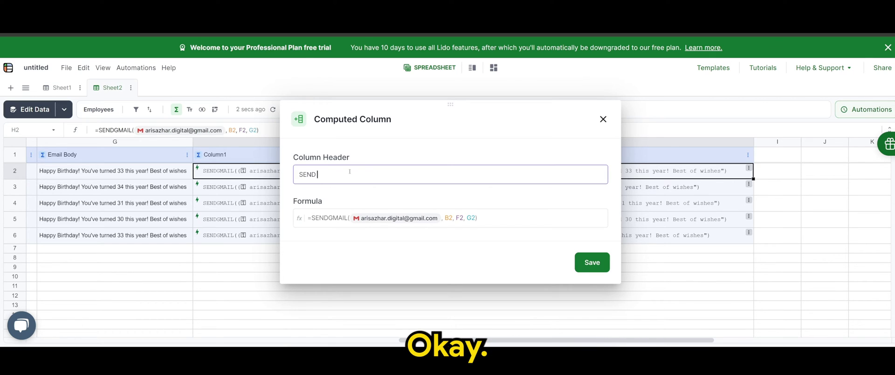
{"action": "type", "text": " EMAIL REMINDER"}
{"action": "left_click", "coordinate": [592, 261]}
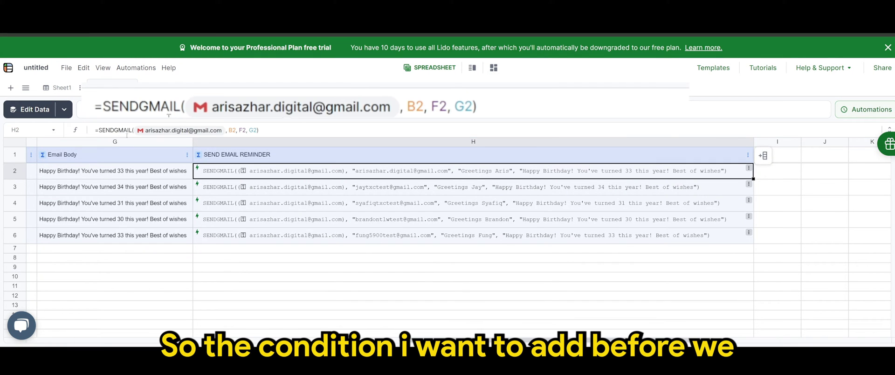
Prefix the H2 SENDGMAIL formula with IF(TODAY()= and add a closing parenthesis at the end
{"action": "left_click", "coordinate": [97, 130]}
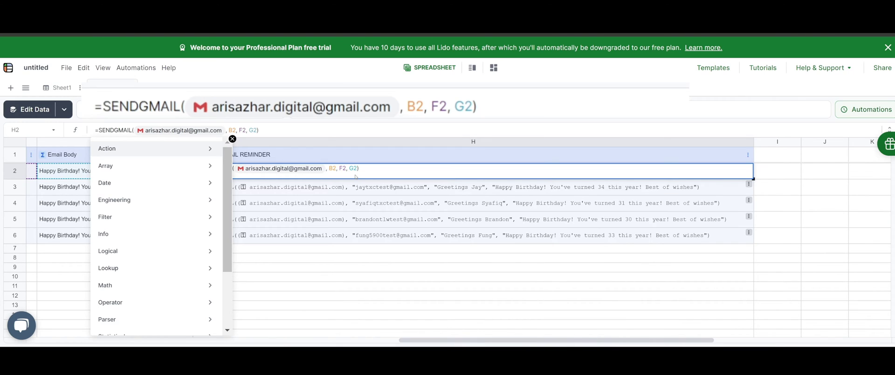
{"action": "type", "text": "IF"}
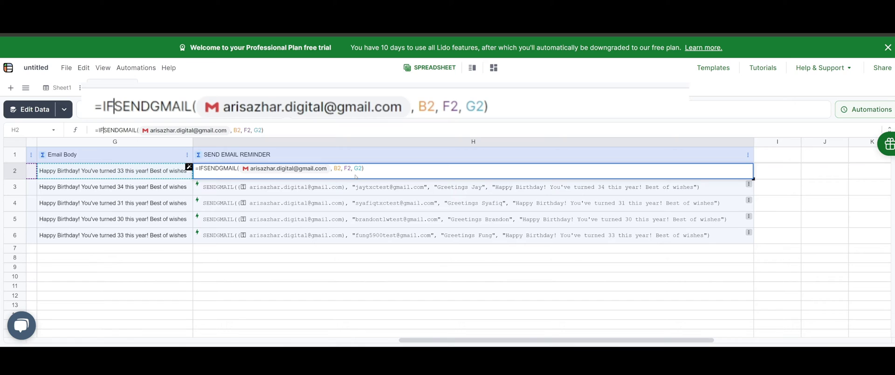
{"action": "type", "text": "(TODAY("}
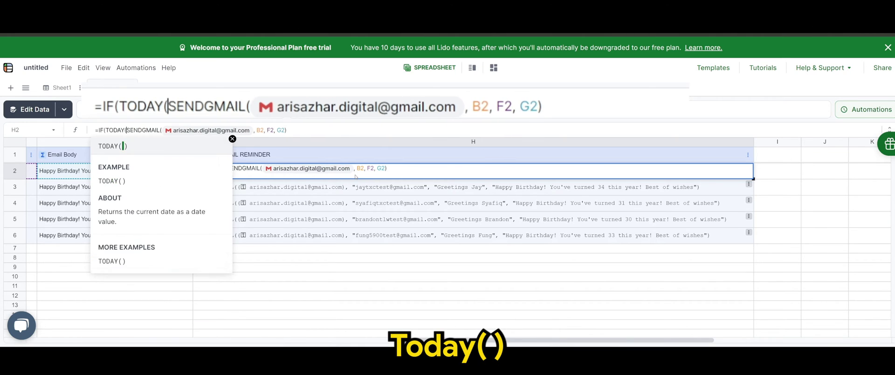
{"action": "type", "text": ")="}
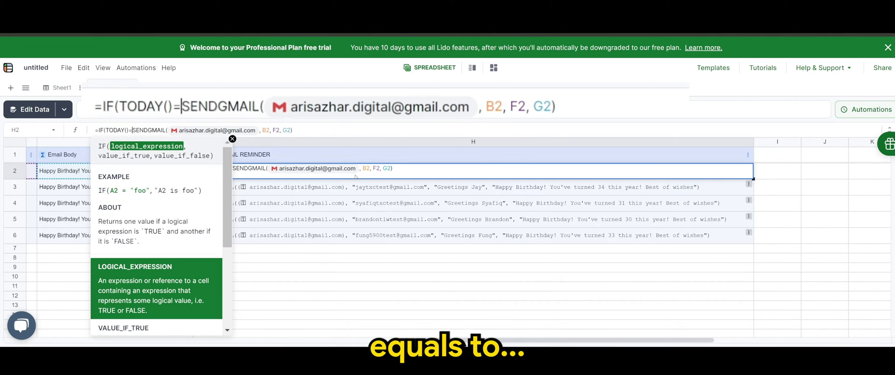
{"action": "key", "text": "End"}
{"action": "type", "text": ")"}
{"action": "key", "text": "Return"}
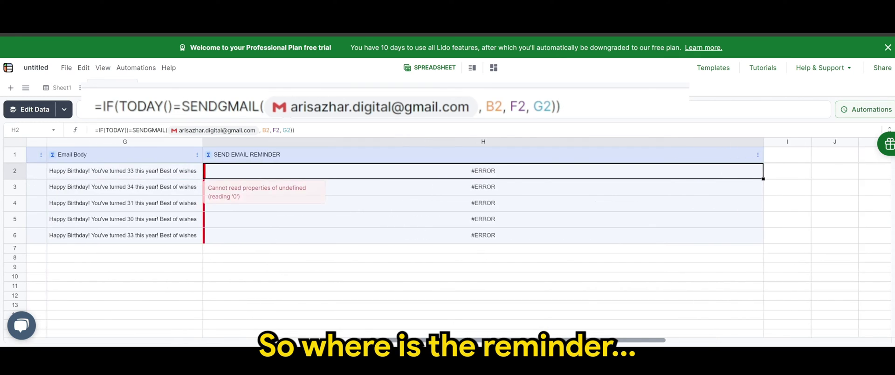
Check column E's reminder-date formula, then insert E2, after TODAY()= in H2's condition
{"action": "scroll", "coordinate": [220, 202], "scroll_direction": "left", "scroll_amount": 10}
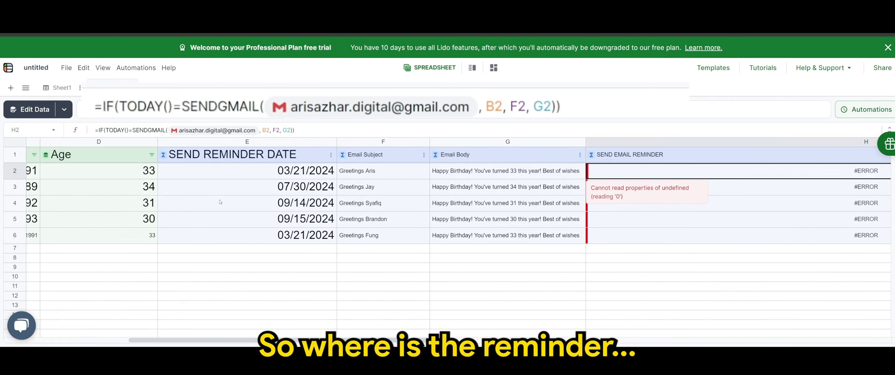
{"action": "left_click", "coordinate": [238, 174]}
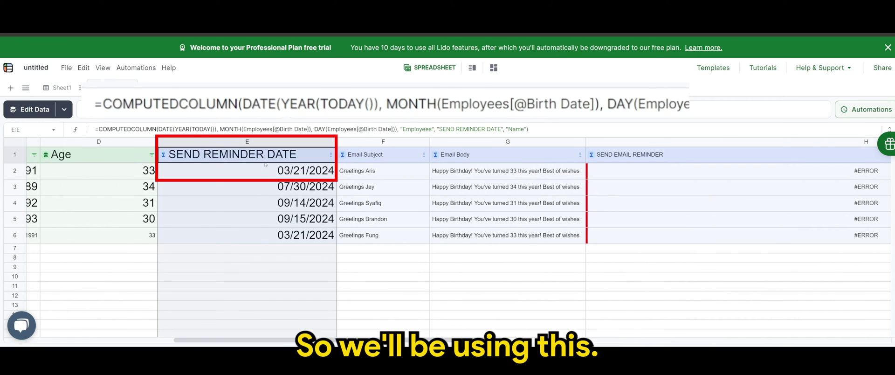
{"action": "left_click", "coordinate": [642, 168]}
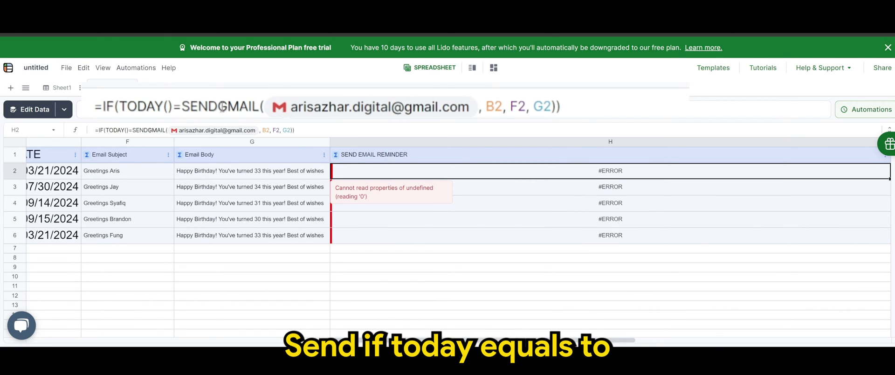
{"action": "left_click", "coordinate": [132, 130]}
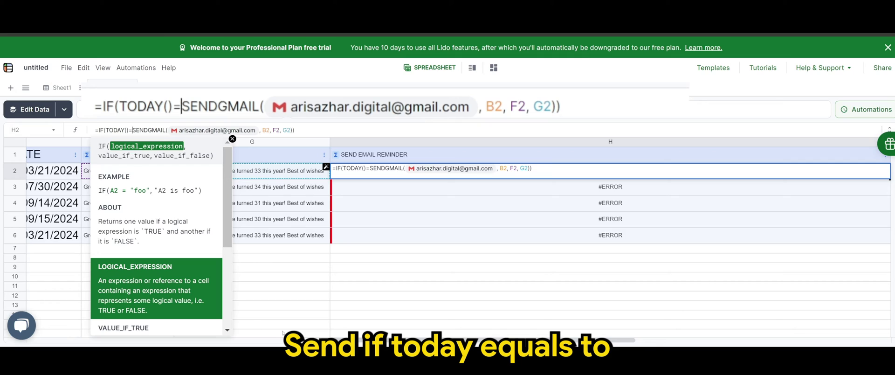
{"action": "type", "text": "E2"}
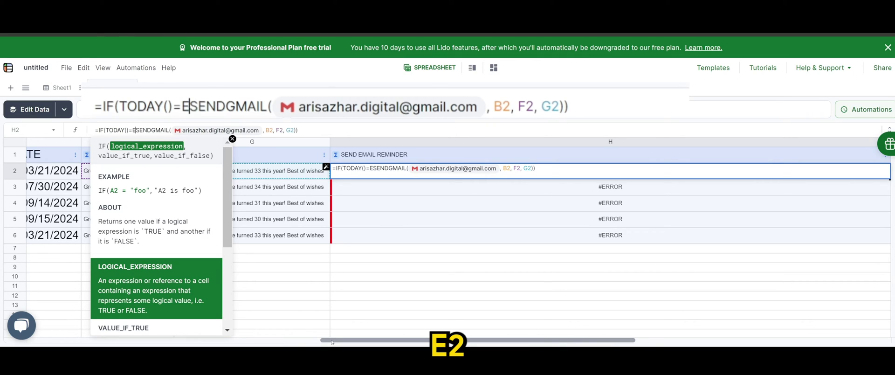
{"action": "type", "text": ","}
{"action": "key", "text": "Return"}
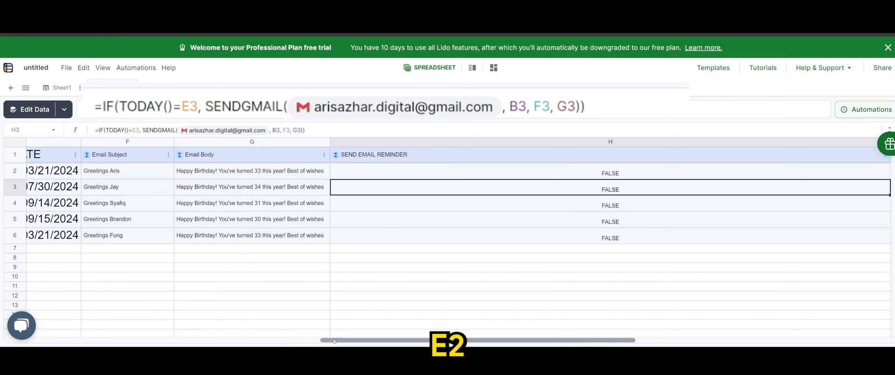
{"action": "left_click", "coordinate": [441, 296]}
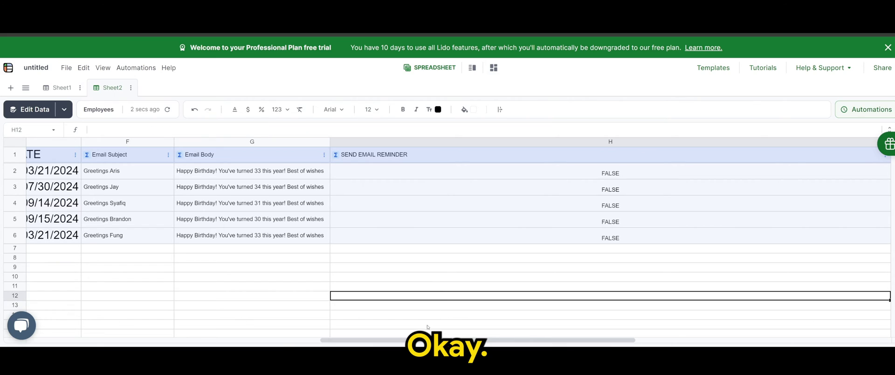
{"action": "scroll", "coordinate": [311, 331], "scroll_direction": "right", "scroll_amount": 3}
{"action": "scroll", "coordinate": [312, 331], "scroll_direction": "left", "scroll_amount": 3}
{"action": "scroll", "coordinate": [312, 331], "scroll_direction": "left", "scroll_amount": 3}
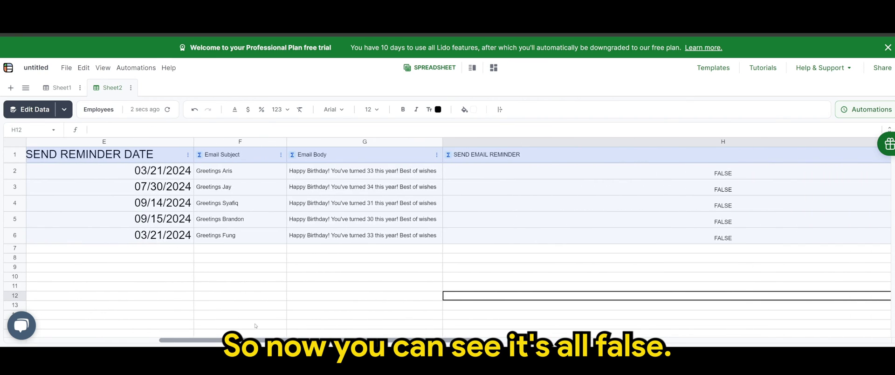
{"action": "scroll", "coordinate": [312, 331], "scroll_direction": "right", "scroll_amount": 3}
{"action": "left_click_drag", "start_coordinate": [671, 172], "coordinate": [670, 240]}
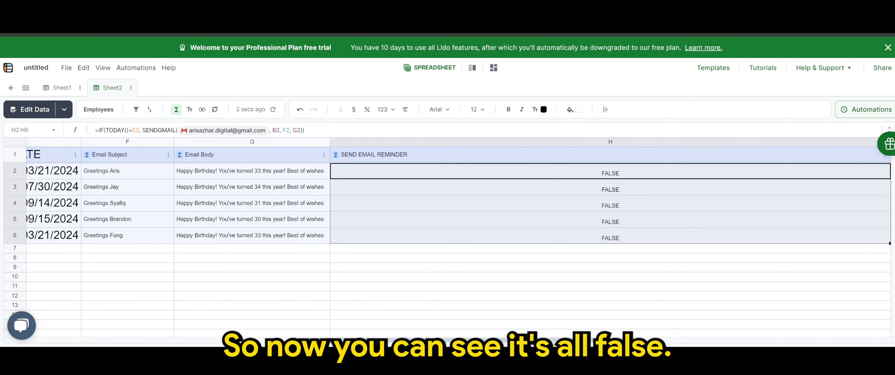
{"action": "scroll", "coordinate": [260, 330], "scroll_direction": "right", "scroll_amount": 3}
{"action": "scroll", "coordinate": [260, 330], "scroll_direction": "left", "scroll_amount": 4}
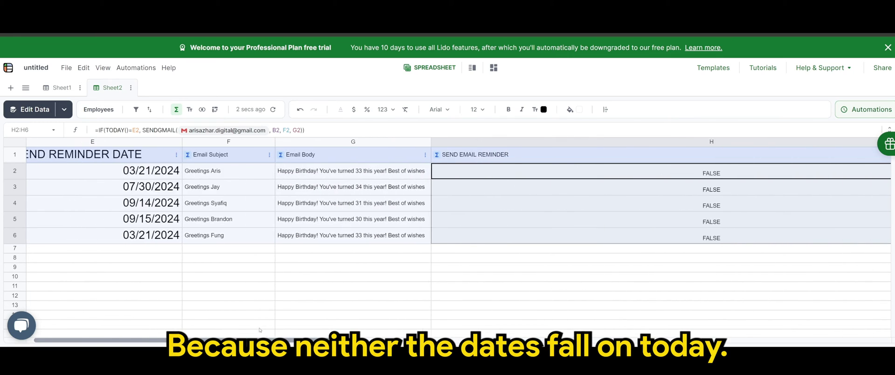
{"action": "scroll", "coordinate": [260, 329], "scroll_direction": "left", "scroll_amount": 1}
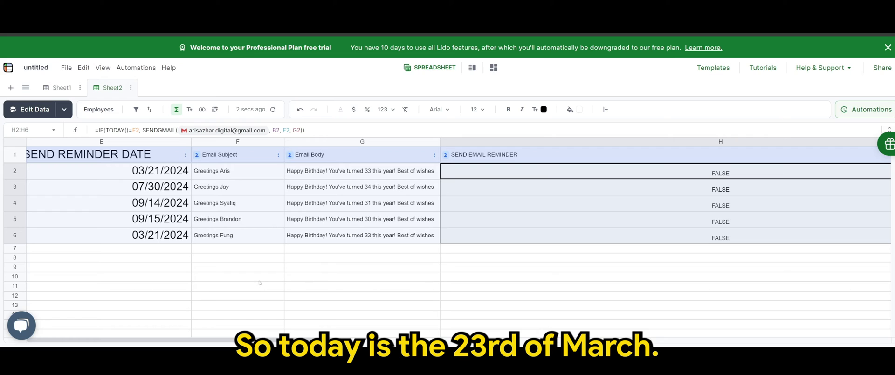
{"action": "double_click", "coordinate": [157, 171]}
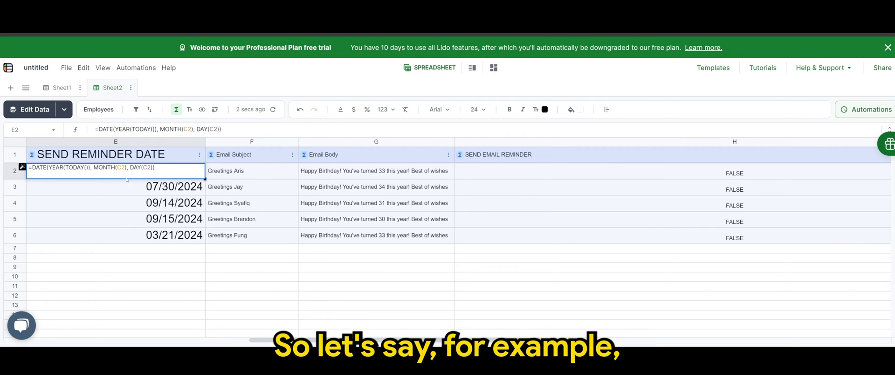
Change the C2 and C6 birth dates in the LIDO BDAY sheet to 23/03/1991
{"action": "left_click", "coordinate": [246, 295]}
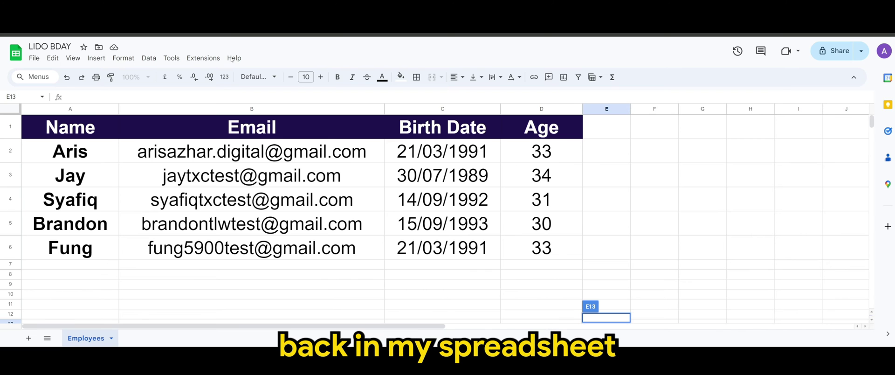
{"action": "double_click", "coordinate": [412, 149]}
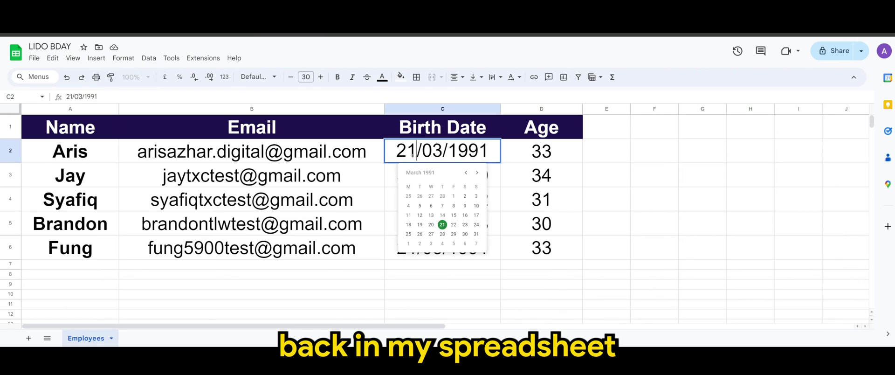
{"action": "left_click", "coordinate": [462, 230]}
{"action": "left_click", "coordinate": [443, 284]}
{"action": "double_click", "coordinate": [442, 246]}
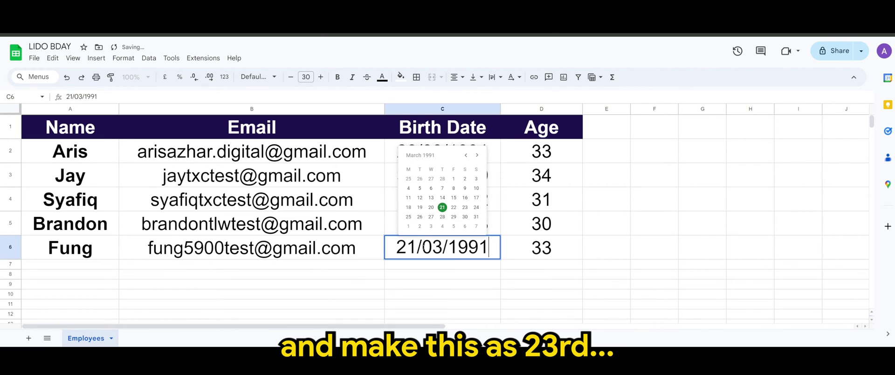
{"action": "left_click", "coordinate": [464, 207]}
{"action": "left_click", "coordinate": [454, 284]}
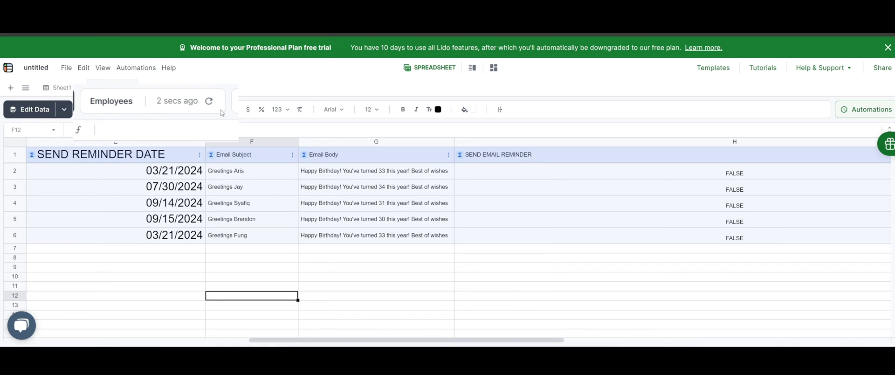
Refresh the Employees data source and confirm E2 and E6 read 03/23/2024 while H3:H5 stay FALSE
{"action": "left_click", "coordinate": [210, 102]}
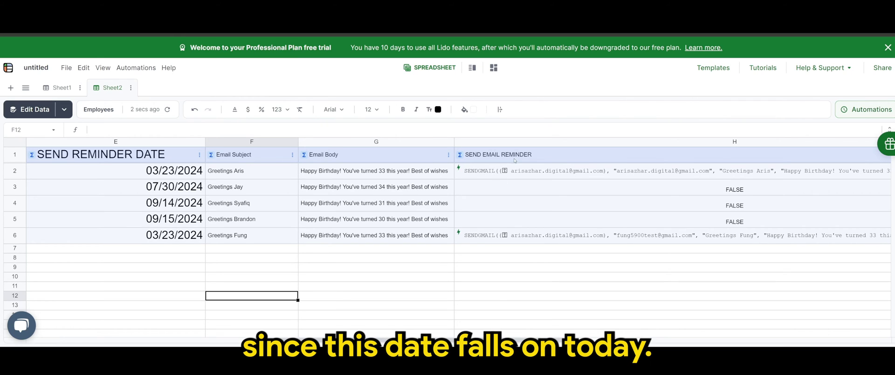
{"action": "left_click", "coordinate": [158, 171]}
{"action": "left_click", "coordinate": [164, 237]}
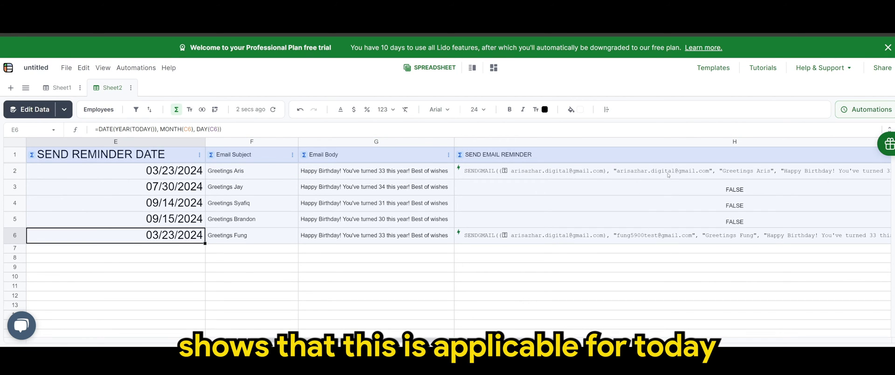
{"action": "scroll", "coordinate": [335, 340], "scroll_direction": "right", "scroll_amount": 5}
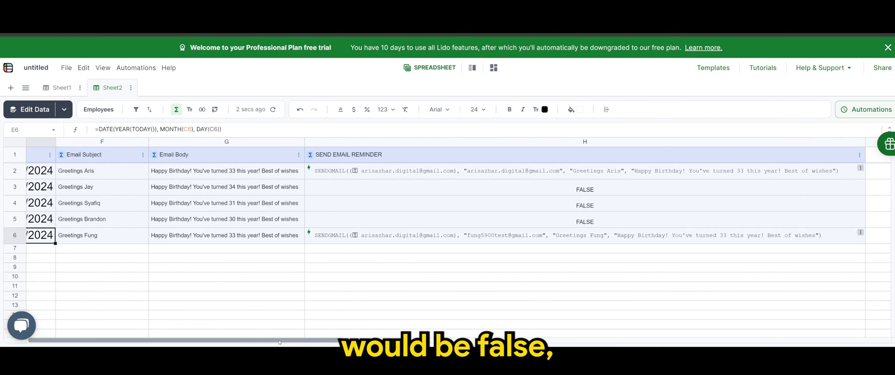
{"action": "scroll", "coordinate": [324, 278], "scroll_direction": "left", "scroll_amount": 3}
{"action": "left_click_drag", "start_coordinate": [552, 188], "coordinate": [538, 224]}
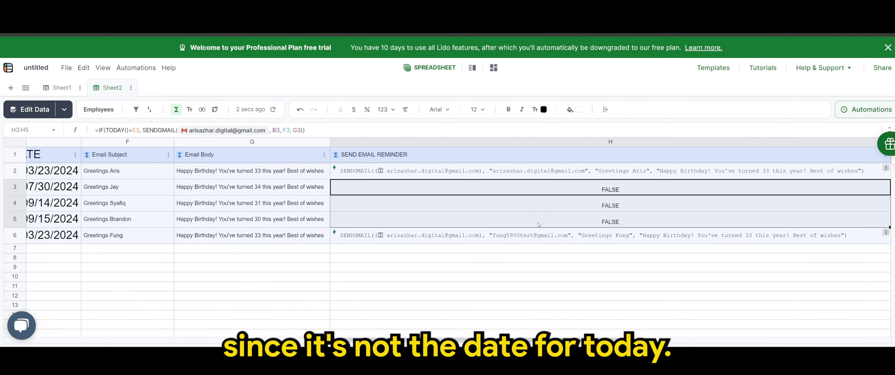
{"action": "scroll", "coordinate": [466, 289], "scroll_direction": "right", "scroll_amount": 3}
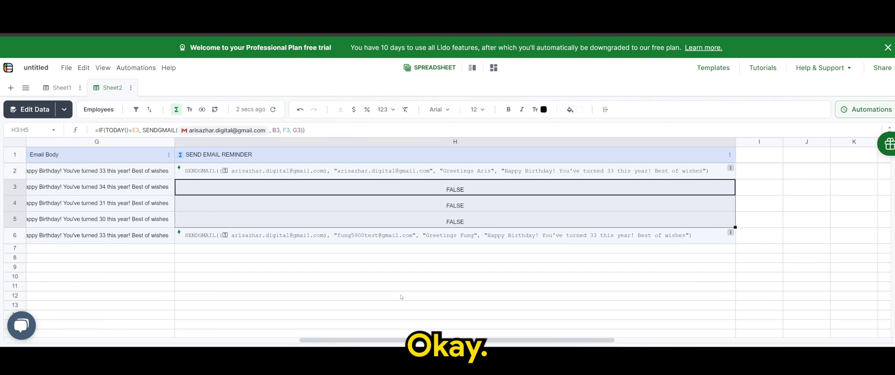
Narrow the SEND EMAIL REMINDER column and choose Run column on a schedule from its menu
{"action": "left_click", "coordinate": [452, 296]}
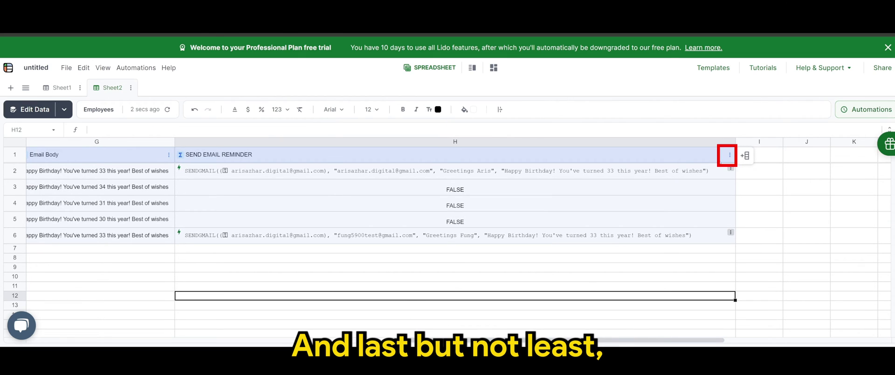
{"action": "left_click", "coordinate": [730, 157]}
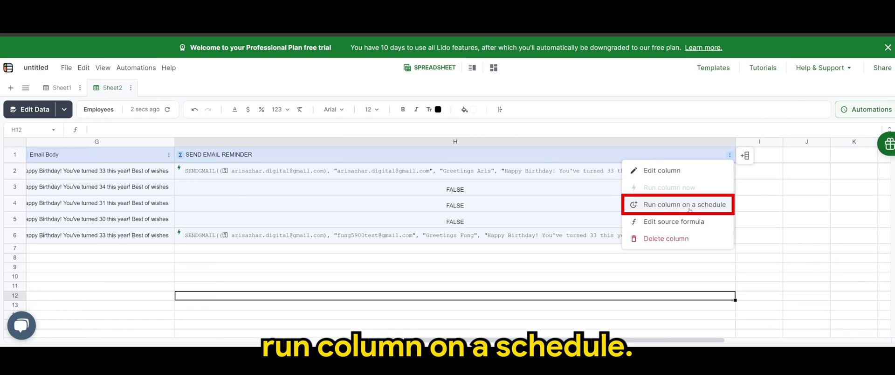
{"action": "left_click", "coordinate": [718, 276]}
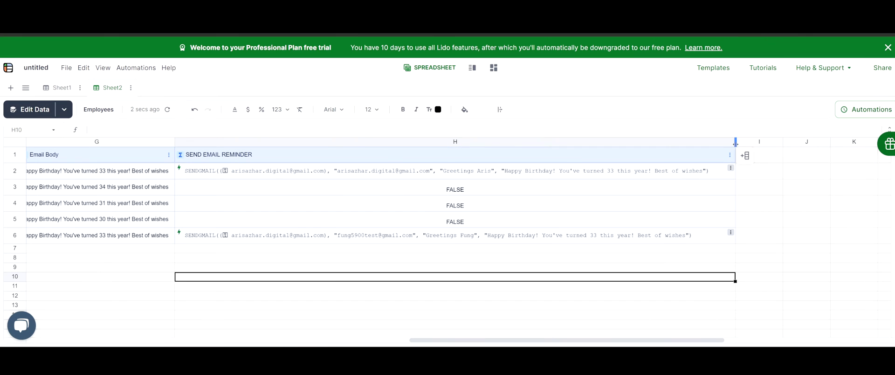
{"action": "left_click_drag", "start_coordinate": [736, 142], "coordinate": [293, 142]}
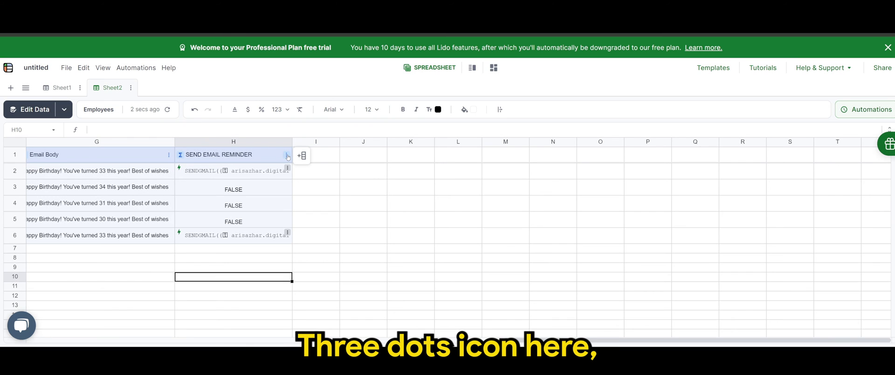
{"action": "left_click", "coordinate": [287, 155]}
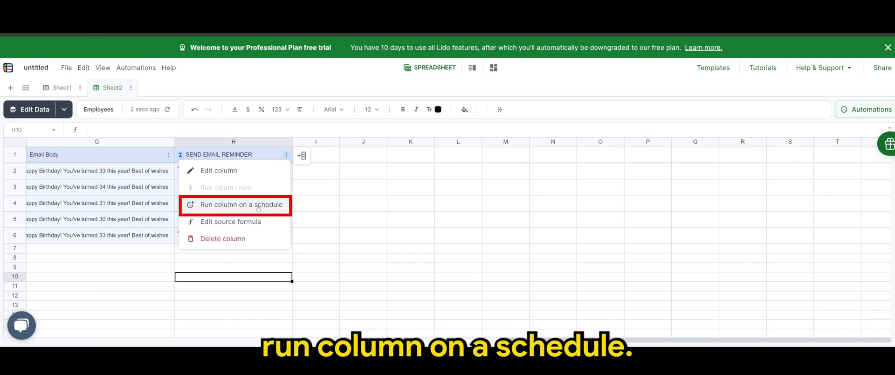
{"action": "left_click", "coordinate": [259, 207]}
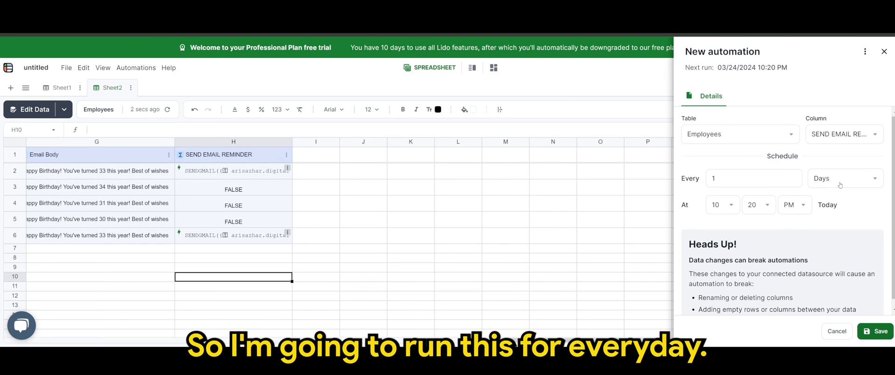
Set the new automation to run every 1 day at 8:00 AM and save it
{"action": "left_click", "coordinate": [794, 205]}
{"action": "left_click", "coordinate": [789, 226]}
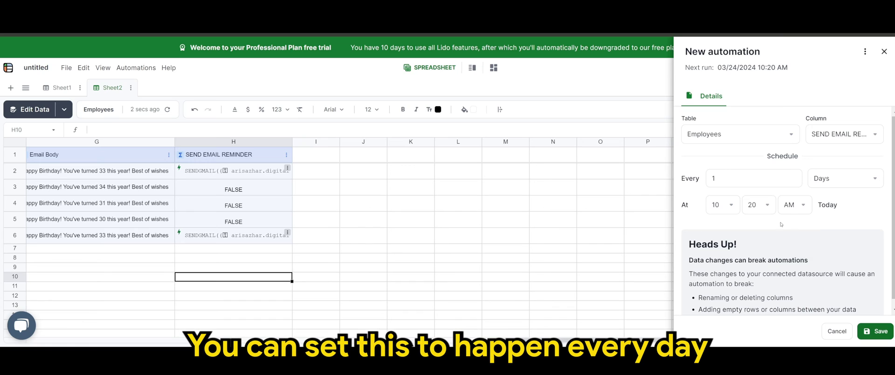
{"action": "left_click", "coordinate": [721, 205]}
{"action": "scroll", "coordinate": [719, 261], "scroll_direction": "down", "scroll_amount": 3}
{"action": "left_click", "coordinate": [718, 233]}
{"action": "left_click", "coordinate": [765, 206]}
{"action": "left_click", "coordinate": [758, 228]}
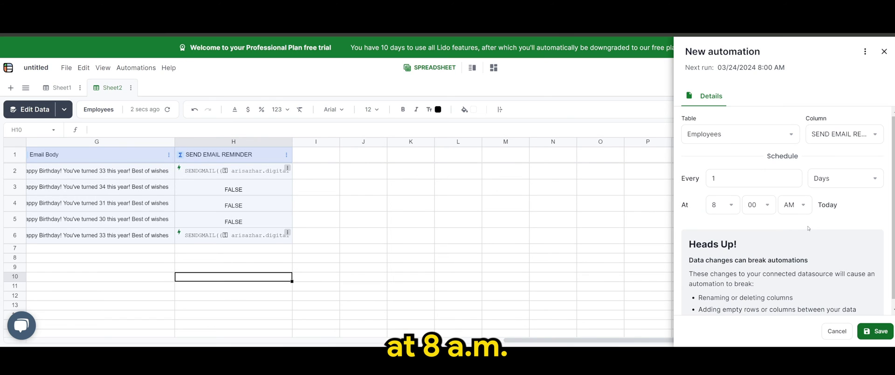
{"action": "left_click", "coordinate": [877, 332]}
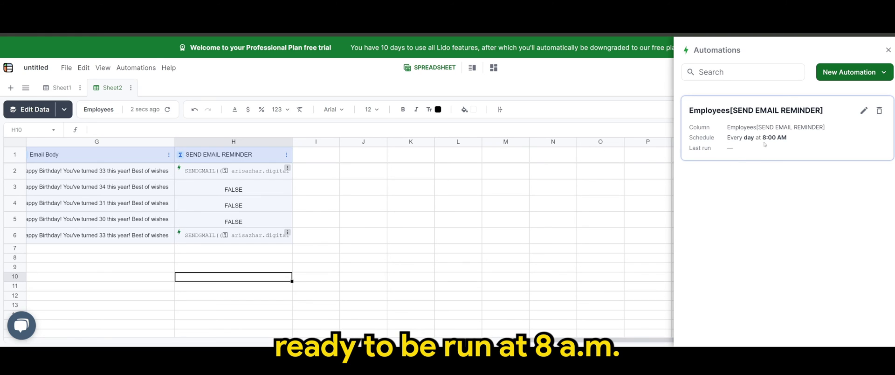
Close the Automations side panel and scroll the Employees sheet back to the left
{"action": "left_click", "coordinate": [887, 49]}
{"action": "left_click", "coordinate": [553, 235]}
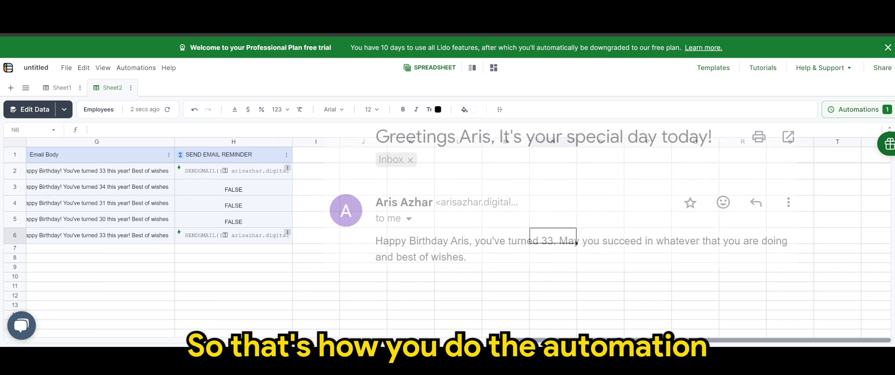
{"action": "scroll", "coordinate": [553, 234], "scroll_direction": "left", "scroll_amount": 2}
{"action": "scroll", "coordinate": [171, 345], "scroll_direction": "left", "scroll_amount": 6}
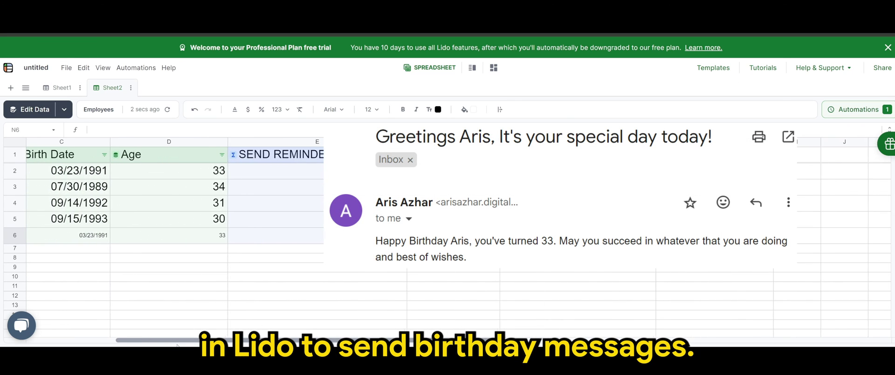
{"action": "scroll", "coordinate": [172, 344], "scroll_direction": "left", "scroll_amount": 3}
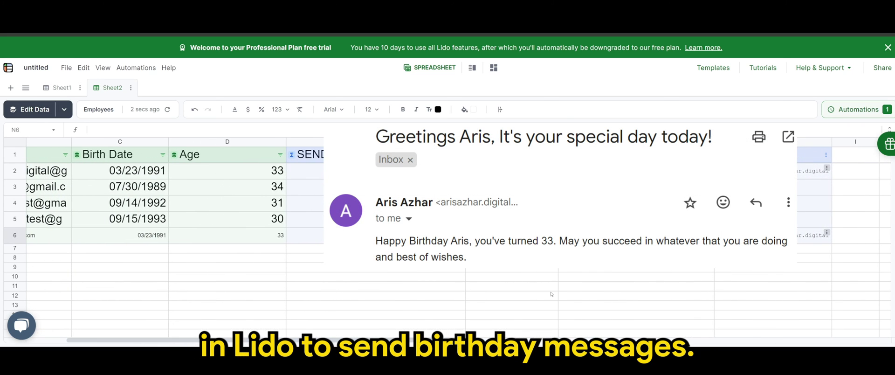